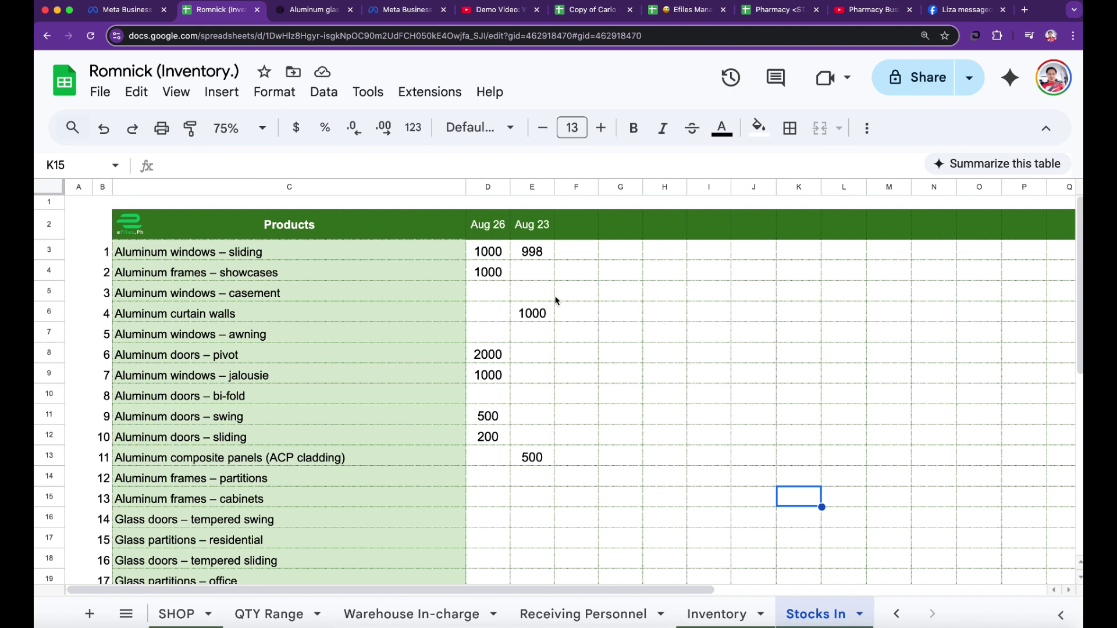
- Copy the Aug 23 header from E2 into F2 and change its date to August 26
click(574, 231)
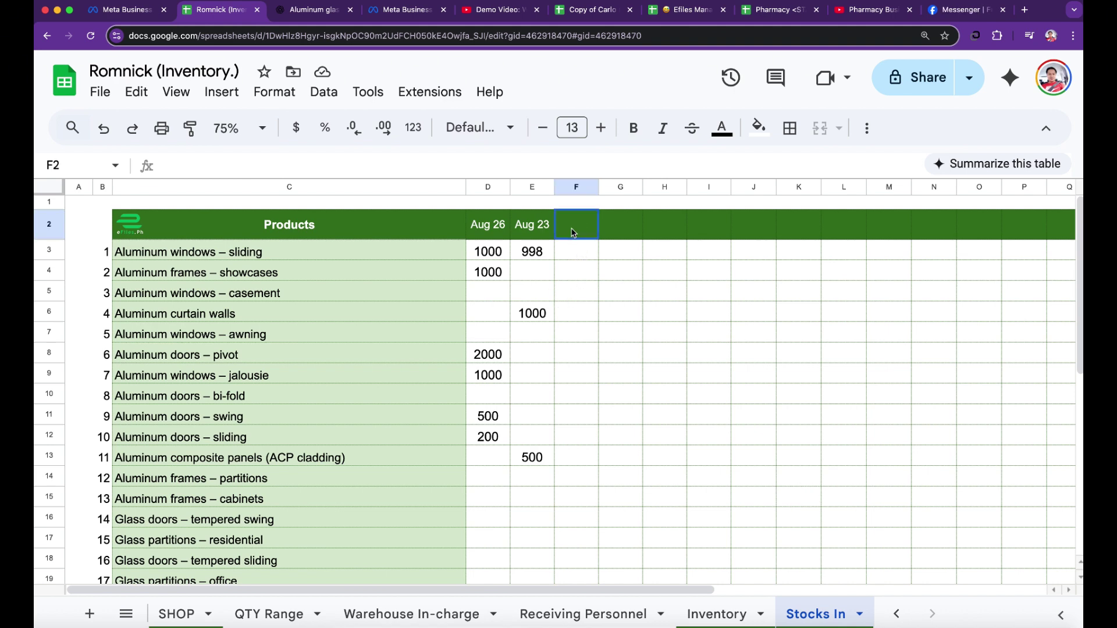
click(525, 227)
key(super+c)
click(589, 233)
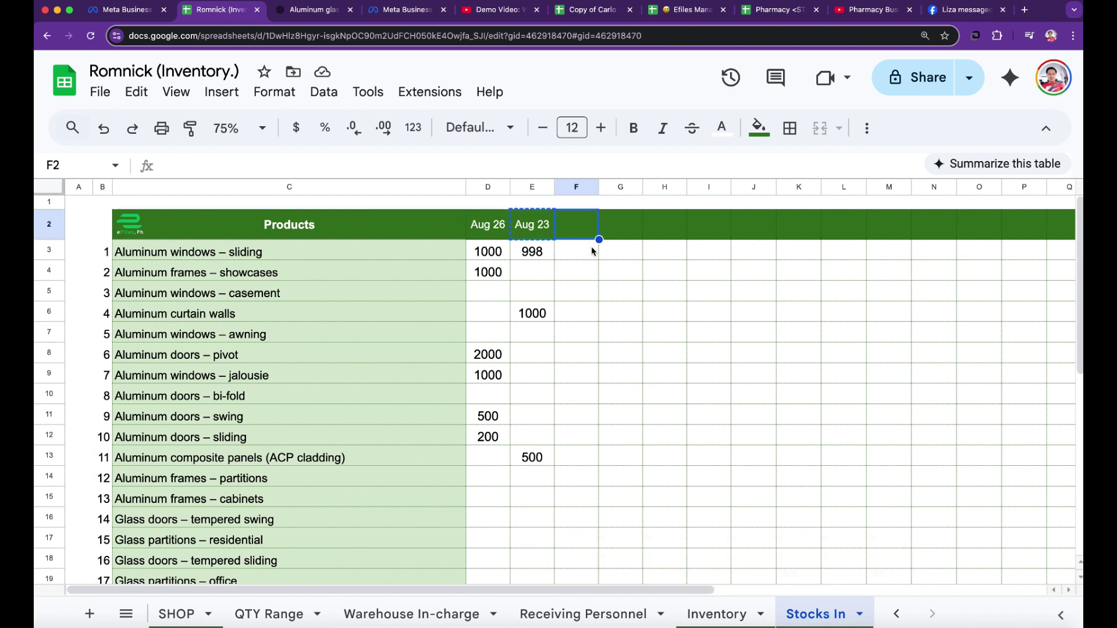
key(super+v)
double_click(589, 234)
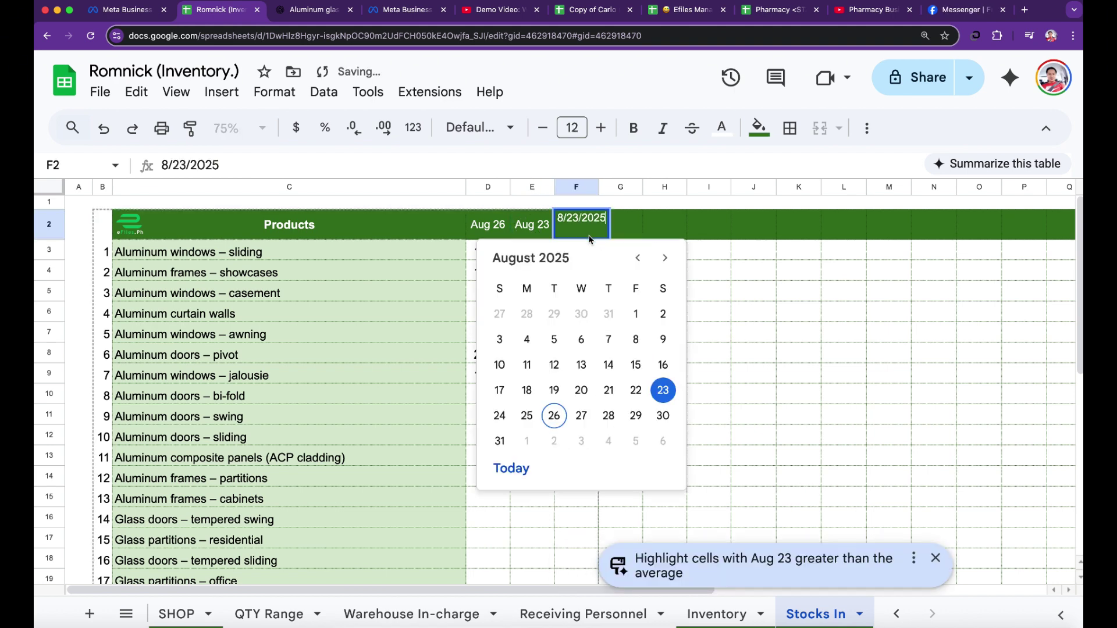
click(554, 416)
click(889, 353)
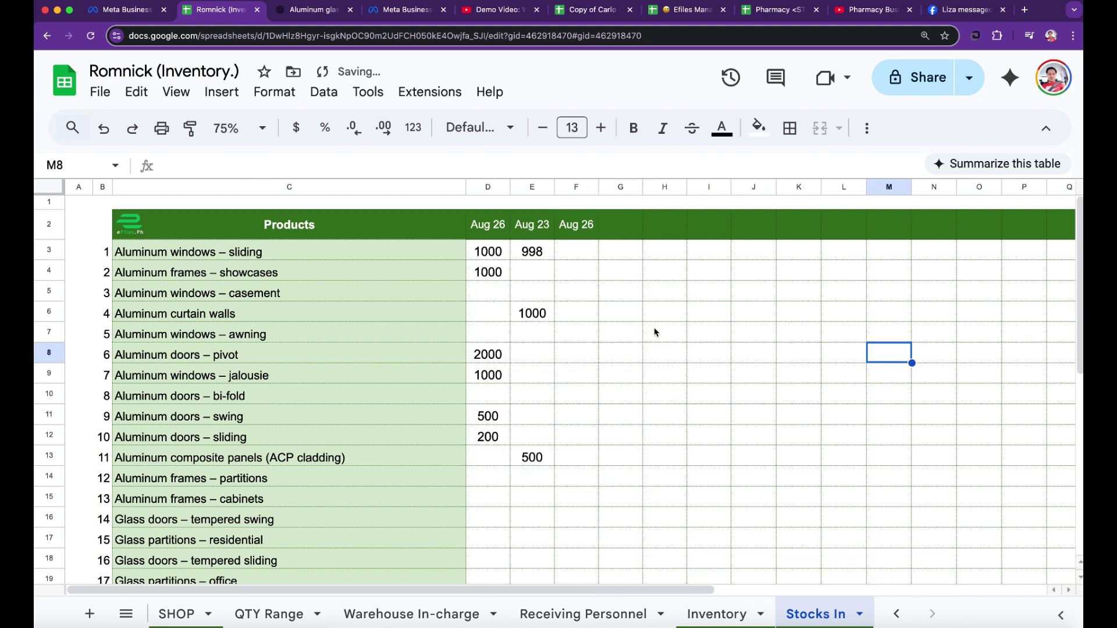
- Paste the Aug 26 header into G2 as well, then clear both F2 and G2
click(573, 235)
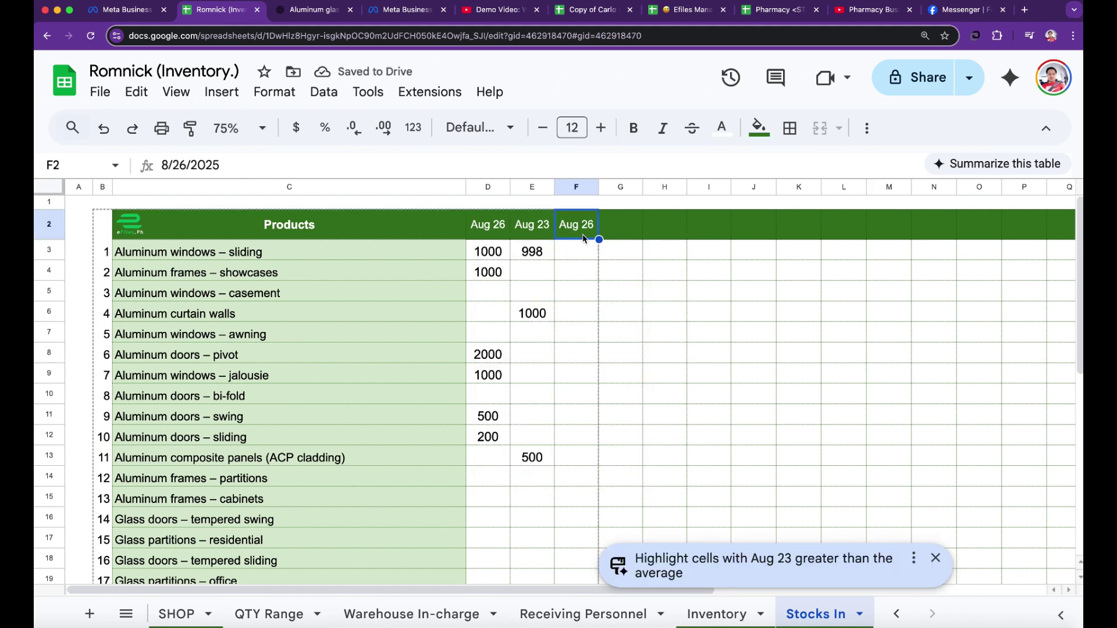
click(534, 236)
click(583, 235)
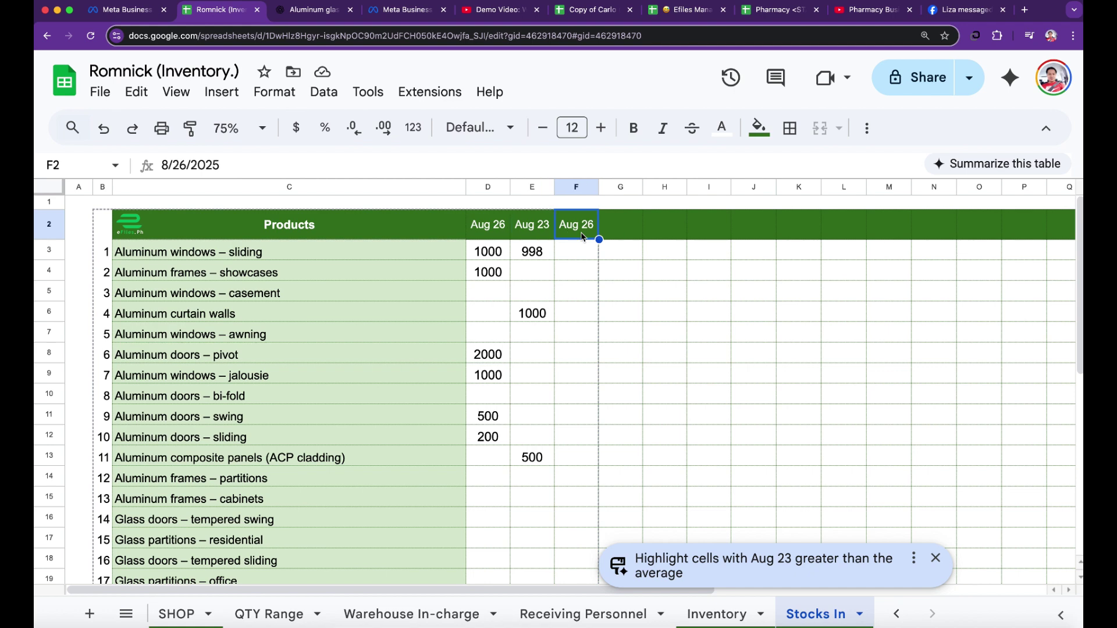
click(635, 233)
key(super+v)
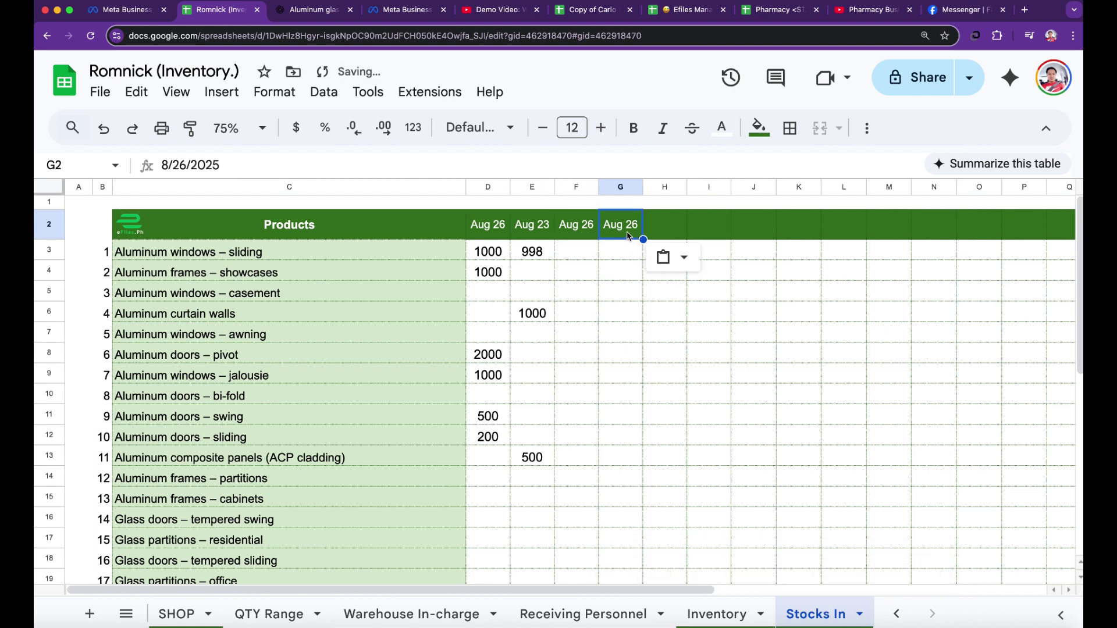
double_click(623, 236)
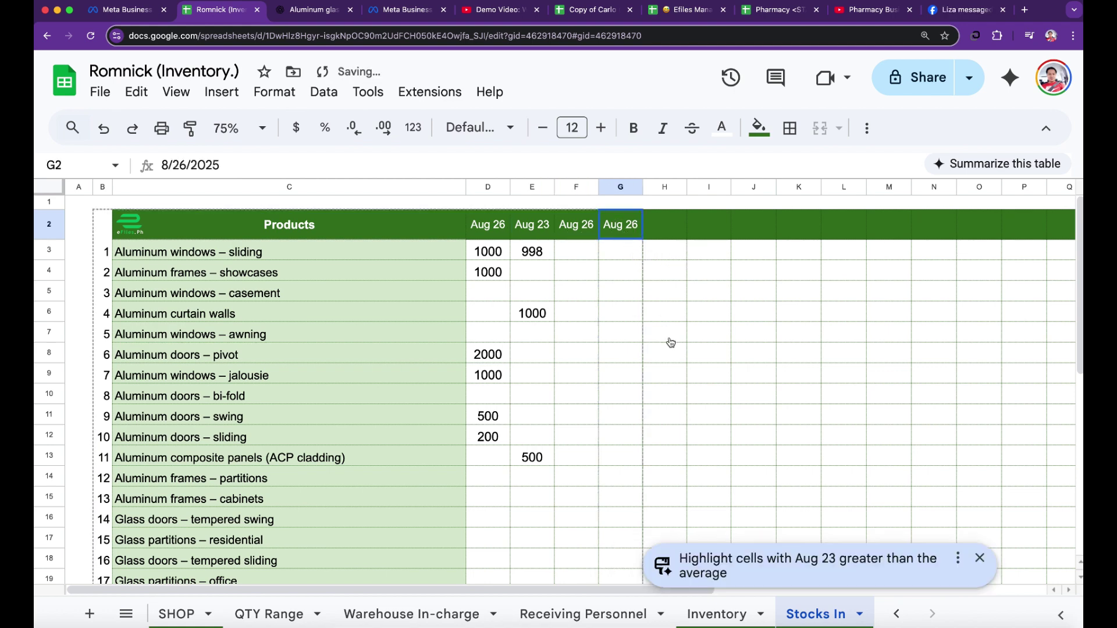
click(885, 374)
click(585, 232)
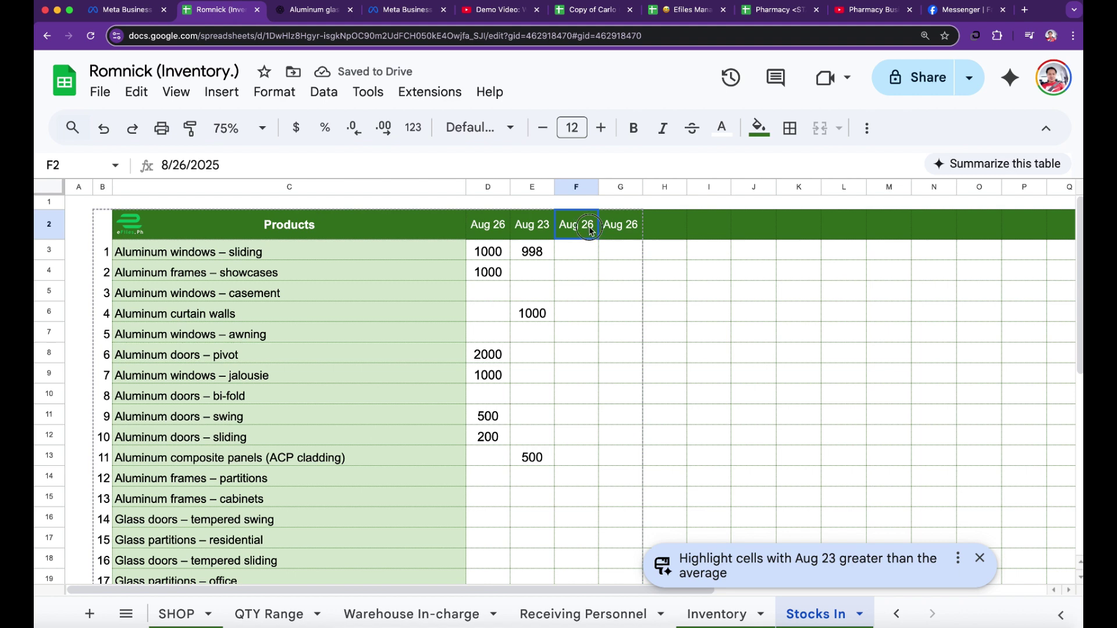
key(shift+Right)
key(BackSpace)
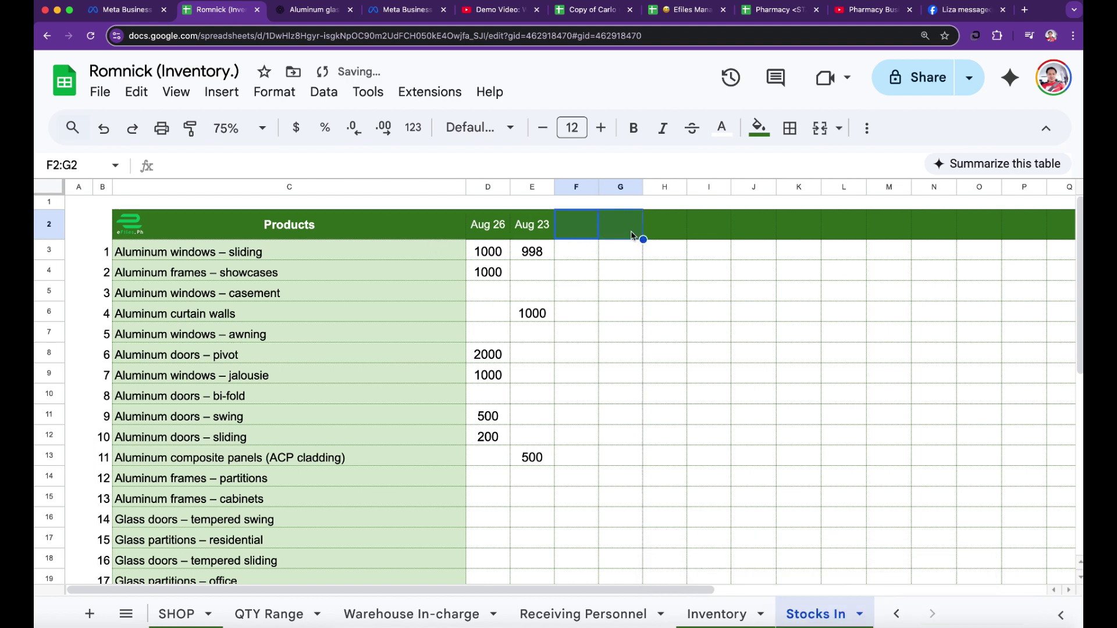
- Retype Aug 26 in F2 and confirm it stores the date 8/26/2025
click(588, 223)
text(Aug 2)
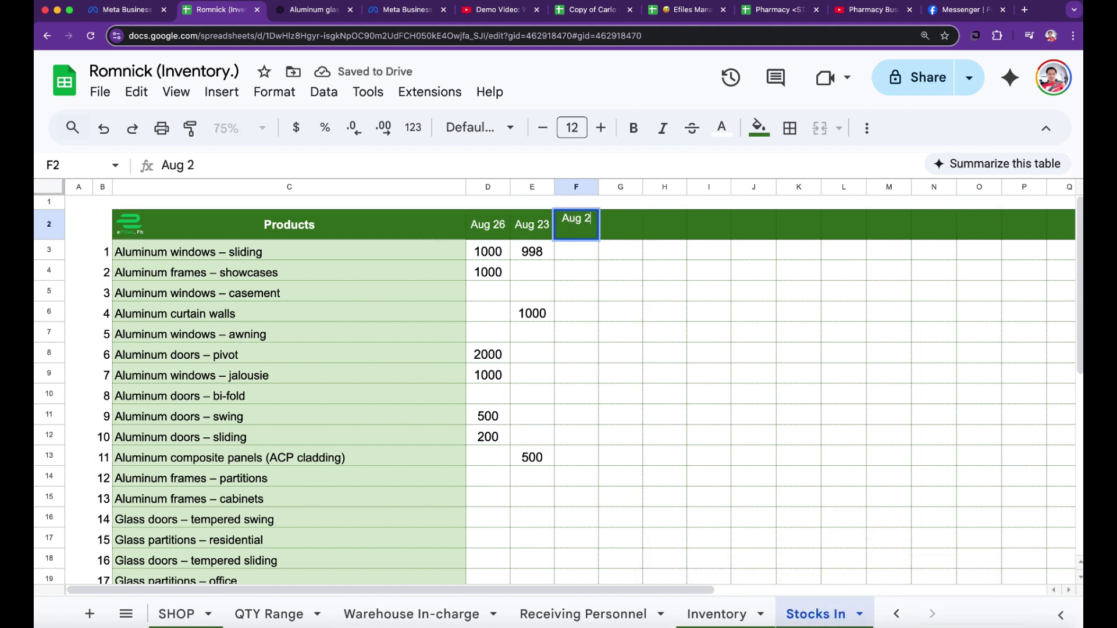
text(6)
key(Return)
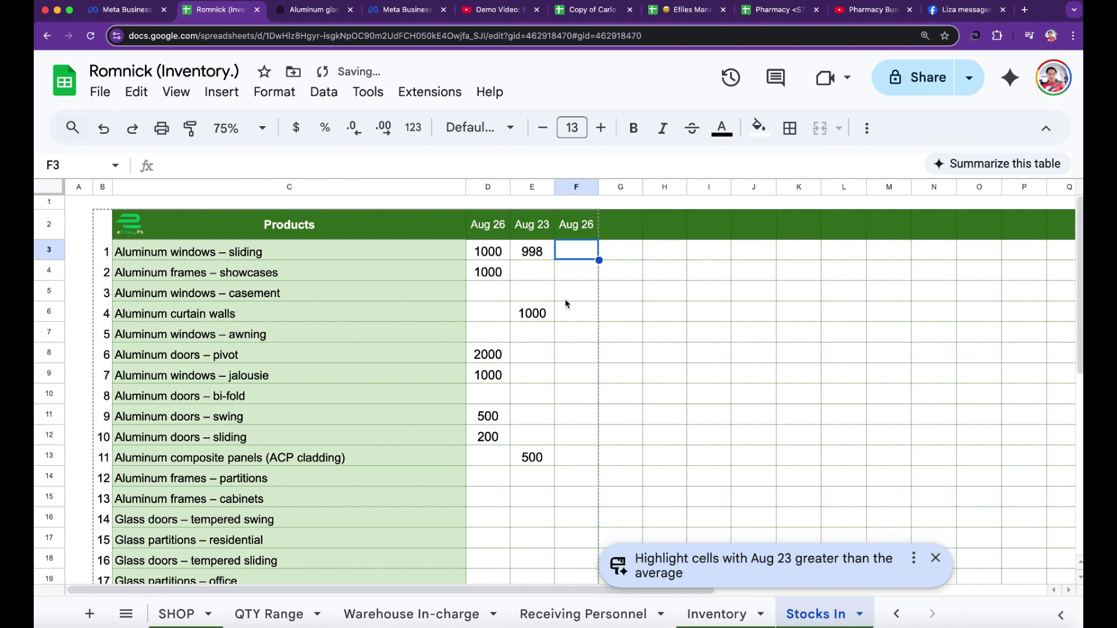
double_click(579, 232)
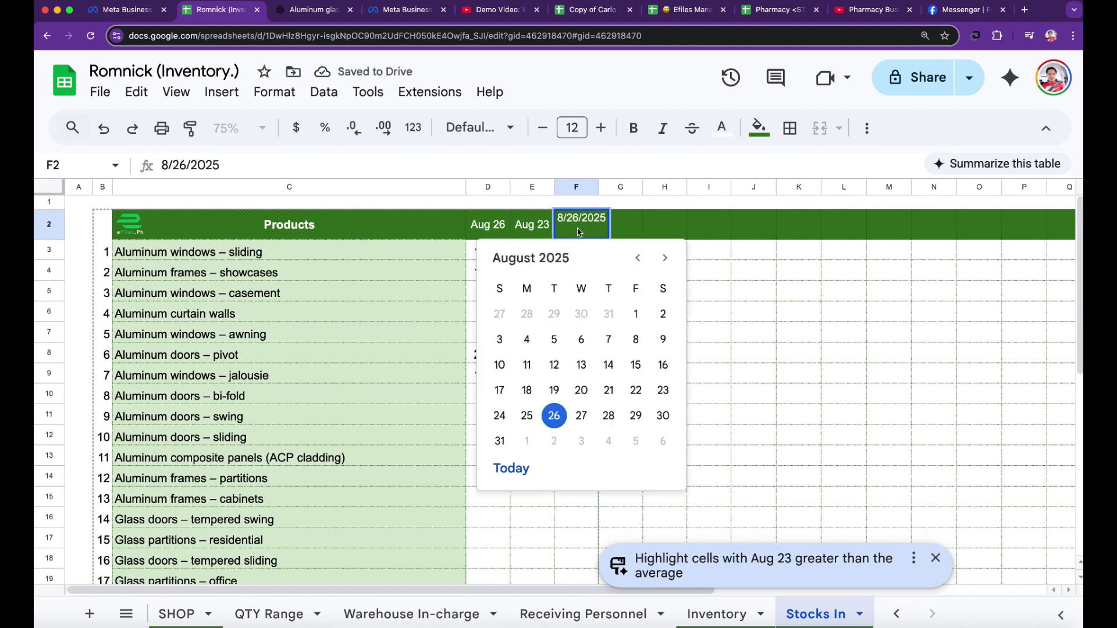
click(768, 314)
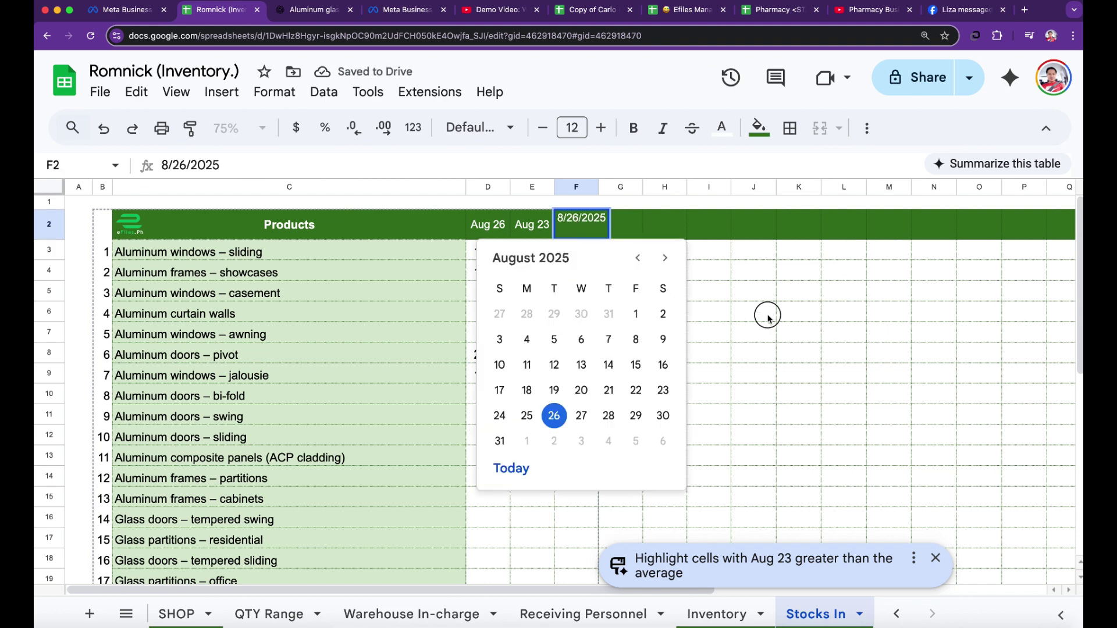
click(579, 232)
scroll(573, 455, down, 2)
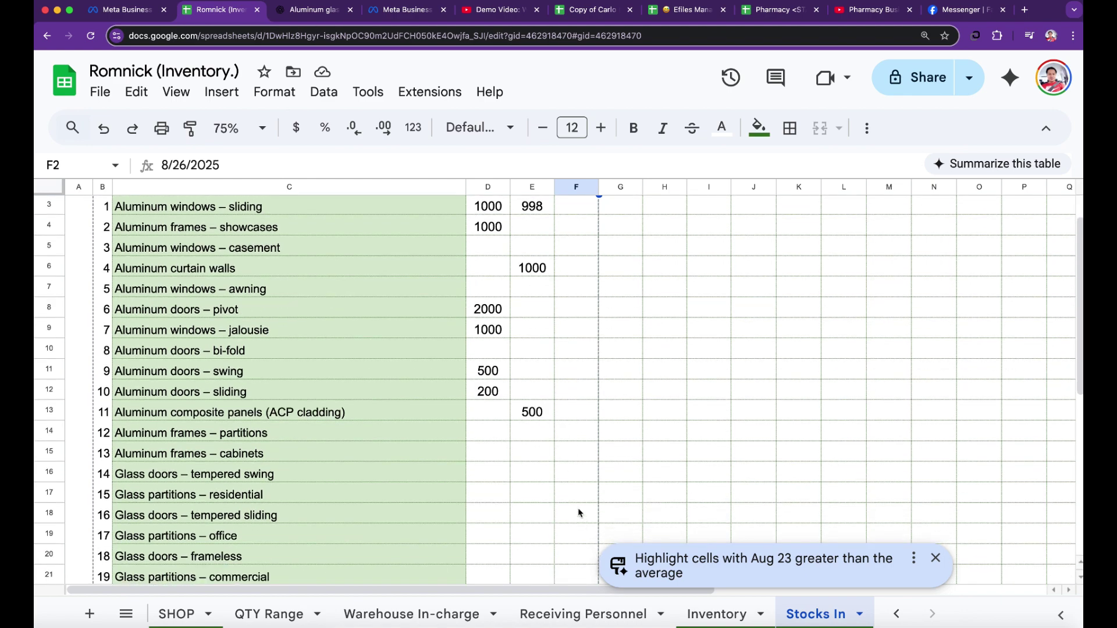
scroll(576, 451, up, 2)
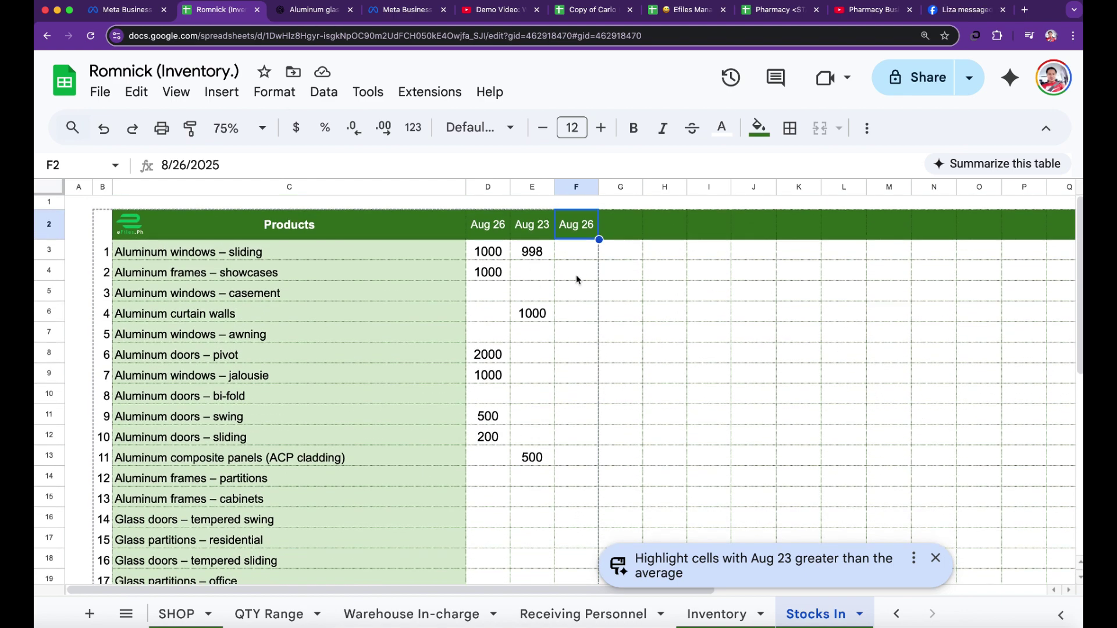
click(750, 617)
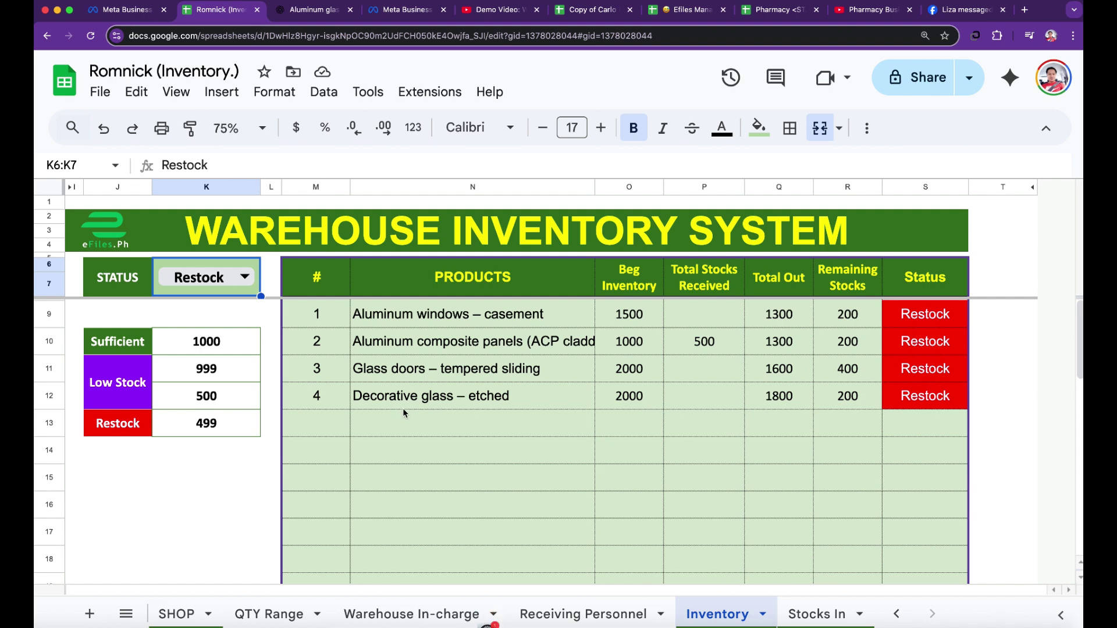
click(435, 319)
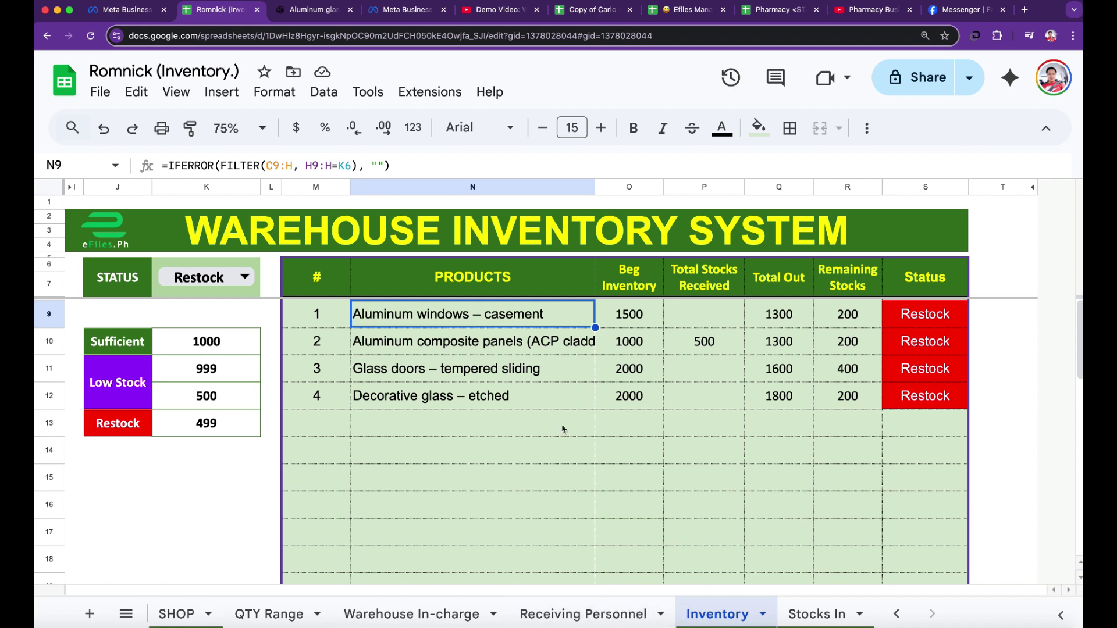
click(820, 620)
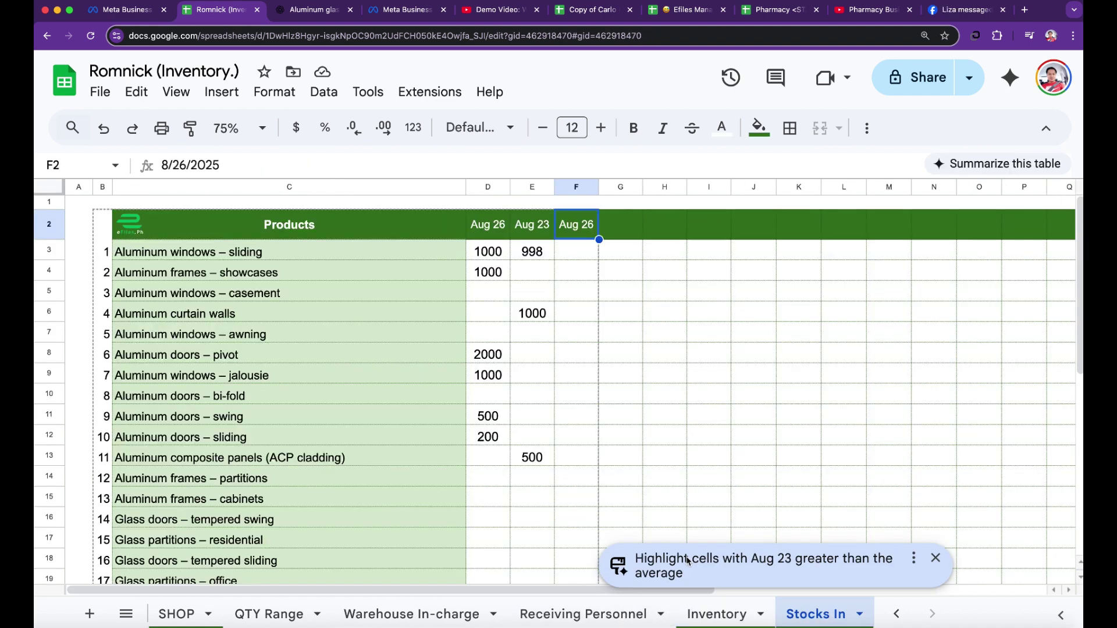
click(256, 296)
click(568, 294)
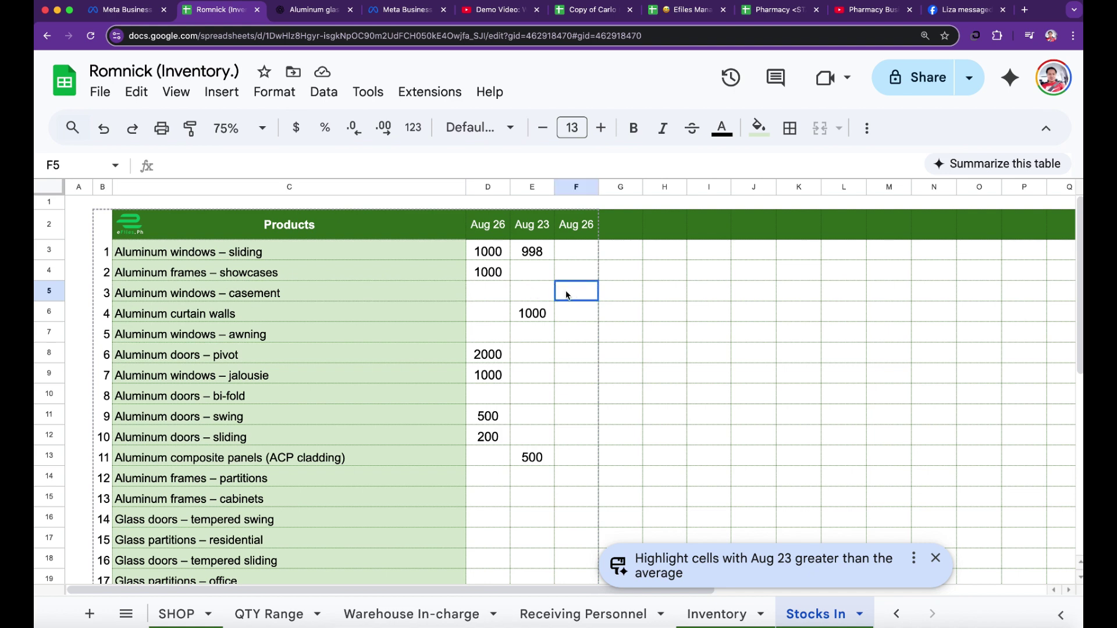
click(698, 611)
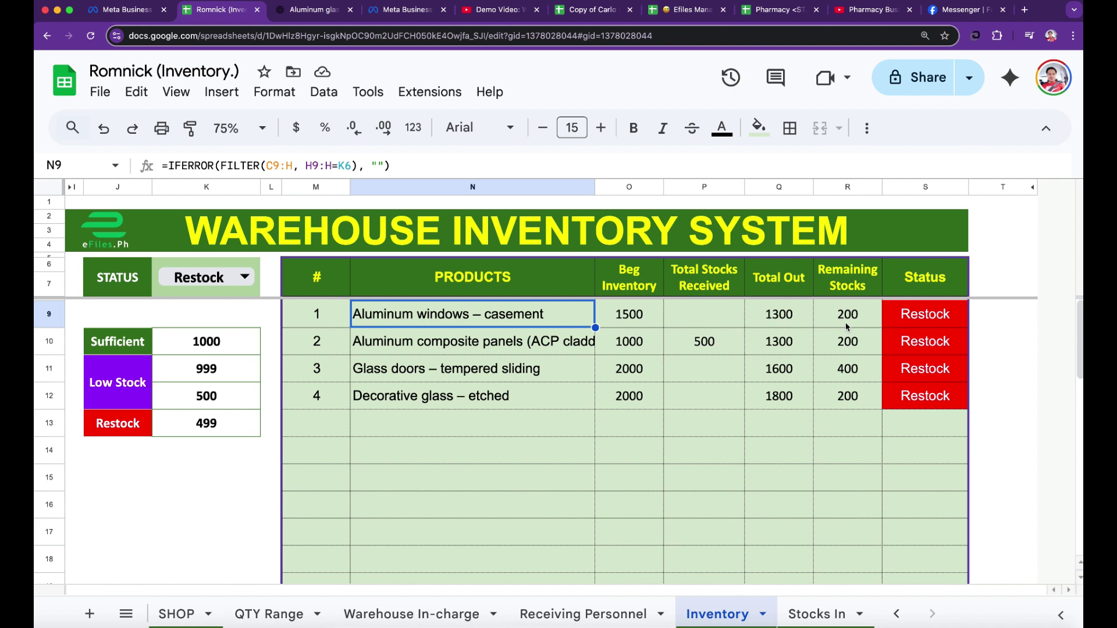
click(806, 618)
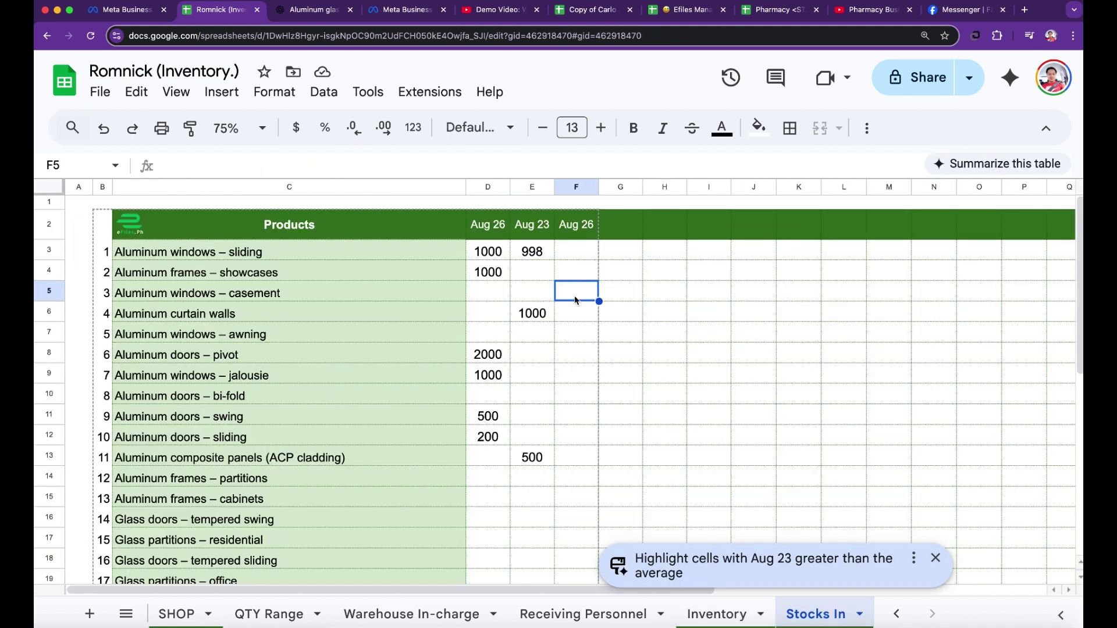
text(500)
key(Return)
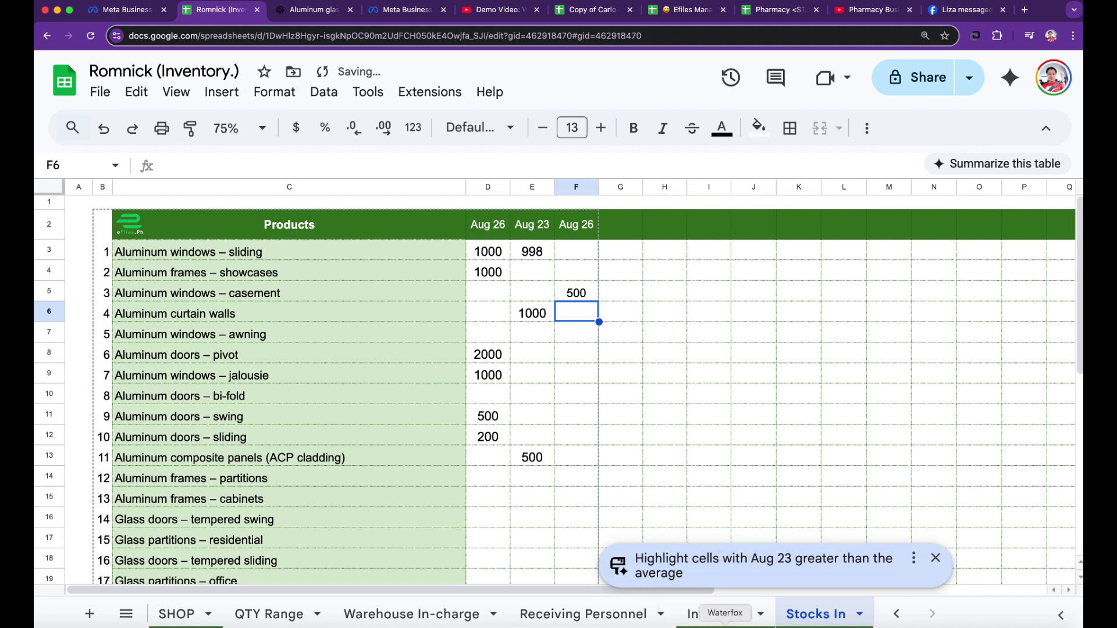
click(716, 615)
click(769, 458)
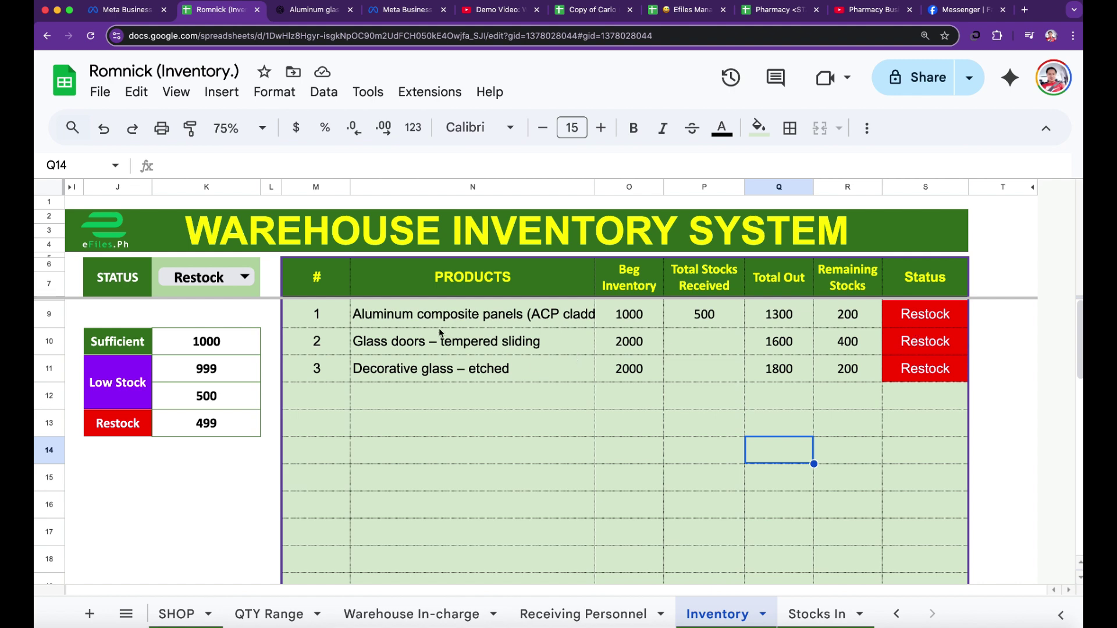
drag(418, 321, 931, 397)
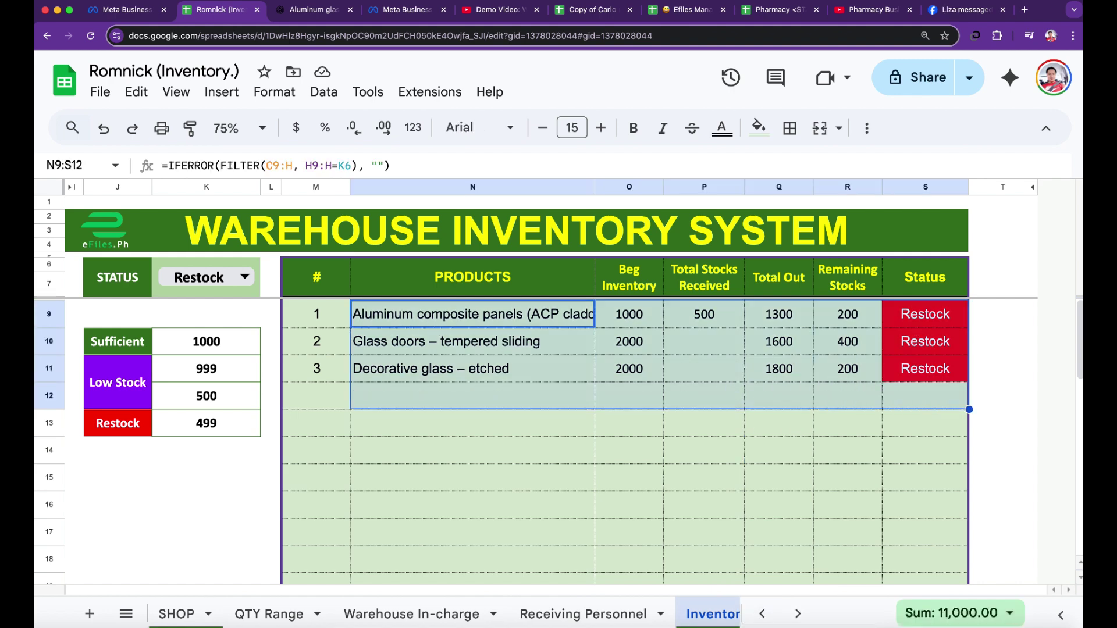
scroll(582, 614, right, 3)
click(711, 614)
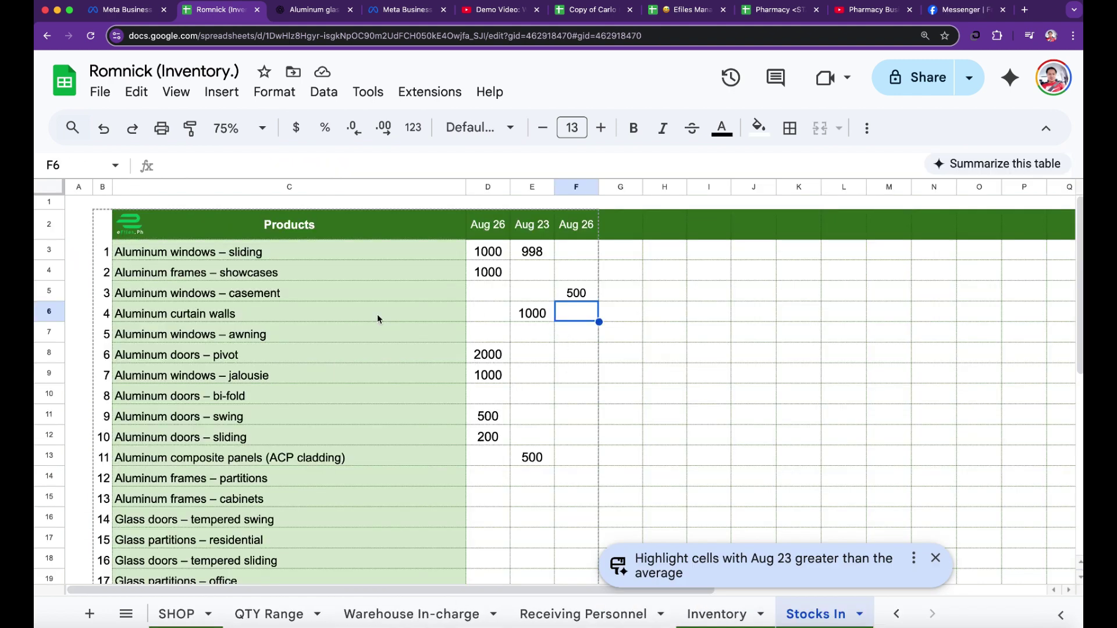
click(188, 319)
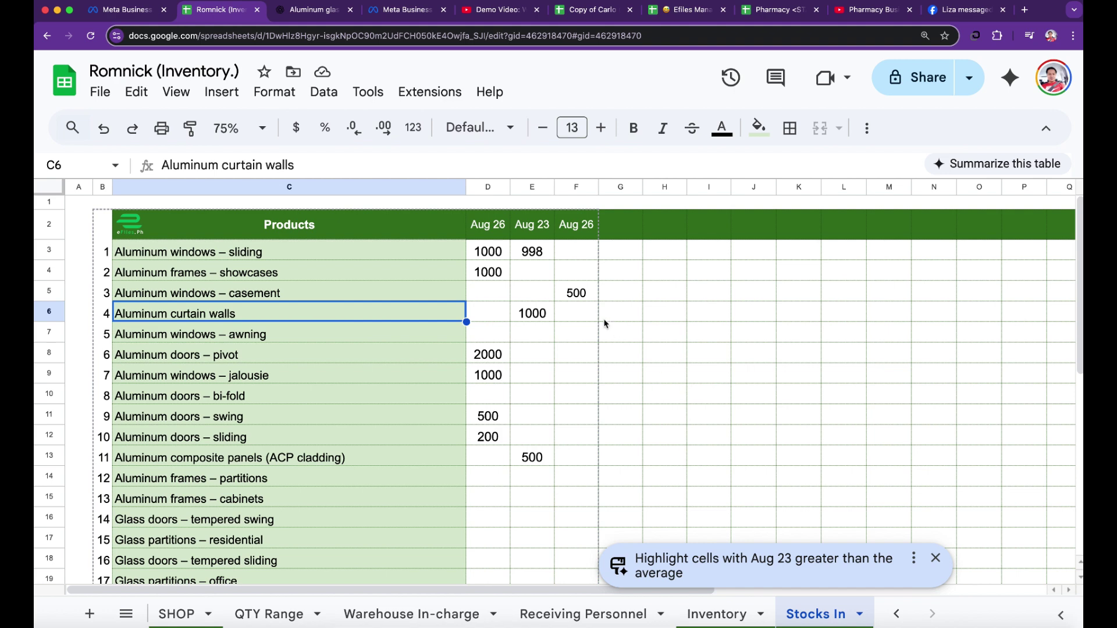
click(577, 295)
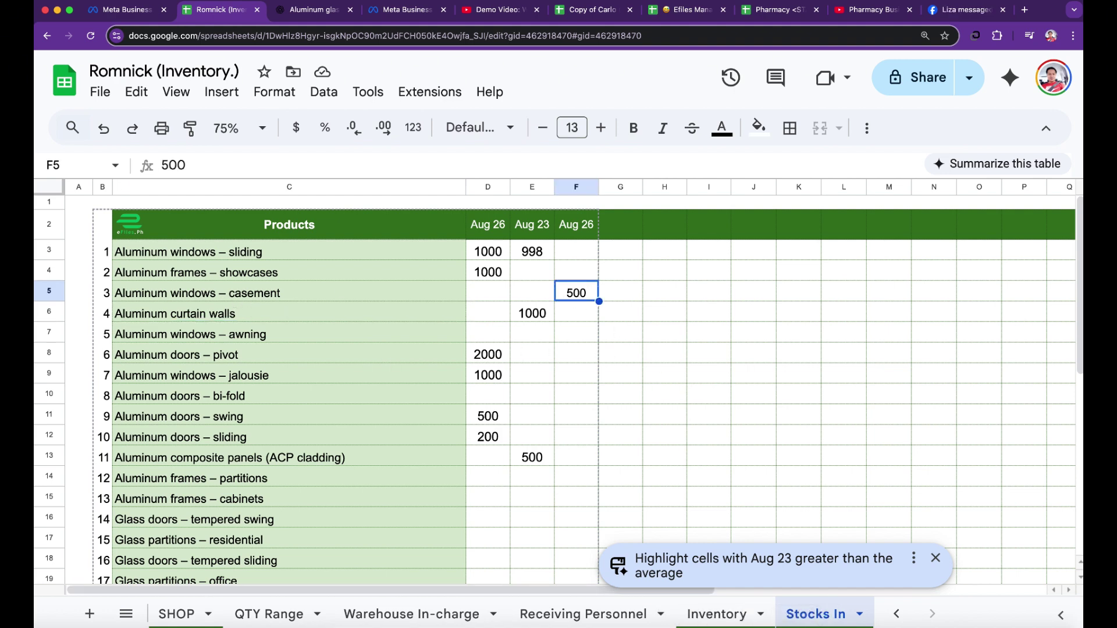
click(717, 615)
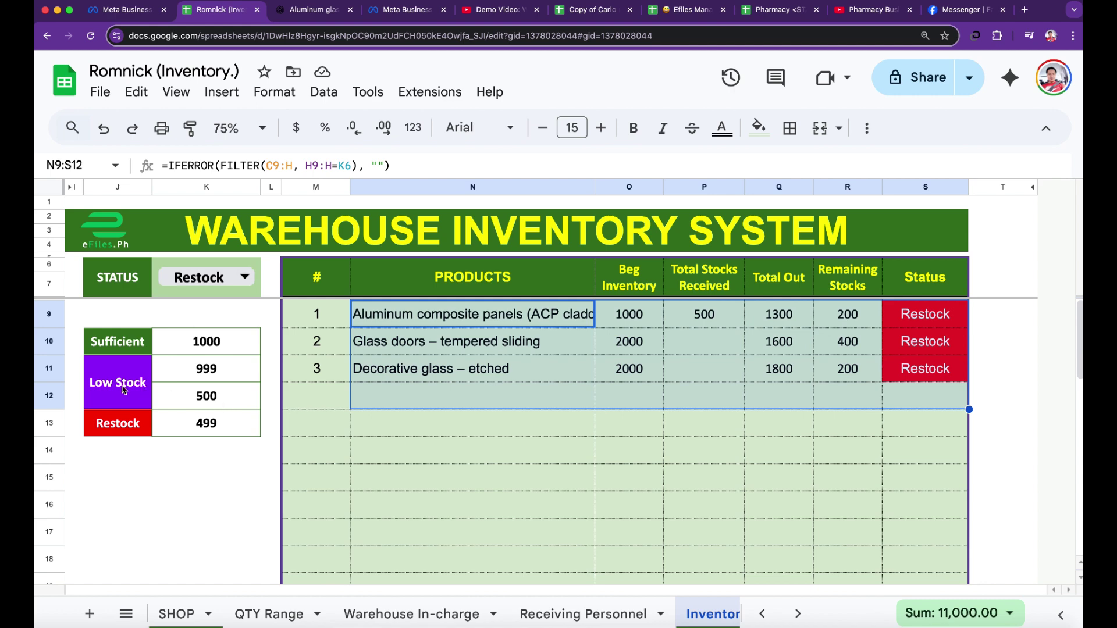
click(524, 459)
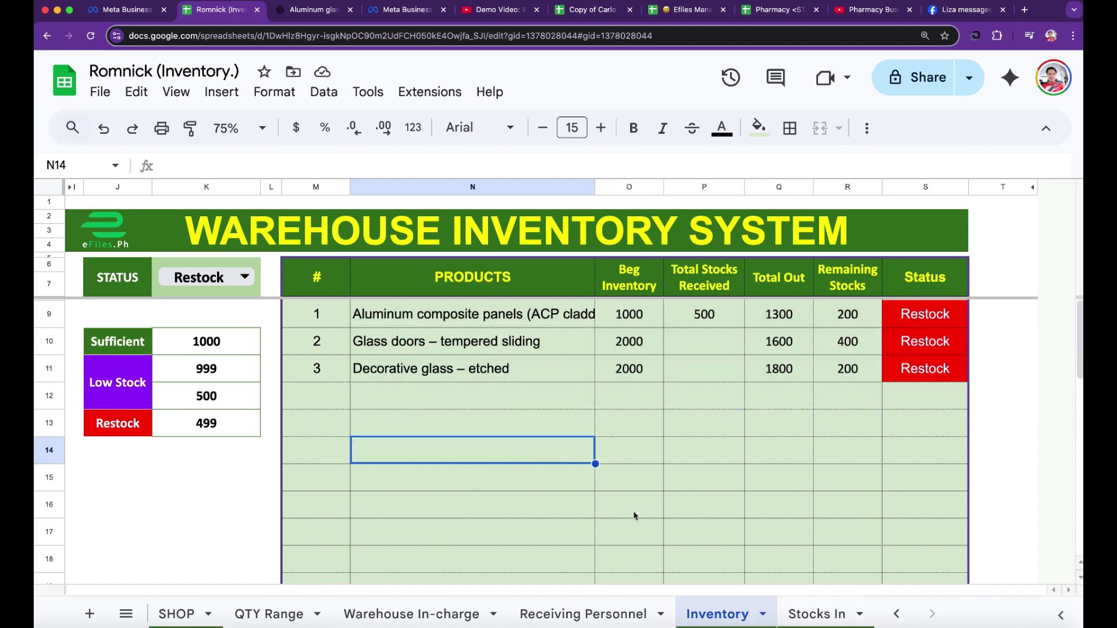
- Browse the Stocks In, Data Validation and SHOP sheets, ending on the SHOP log
click(817, 616)
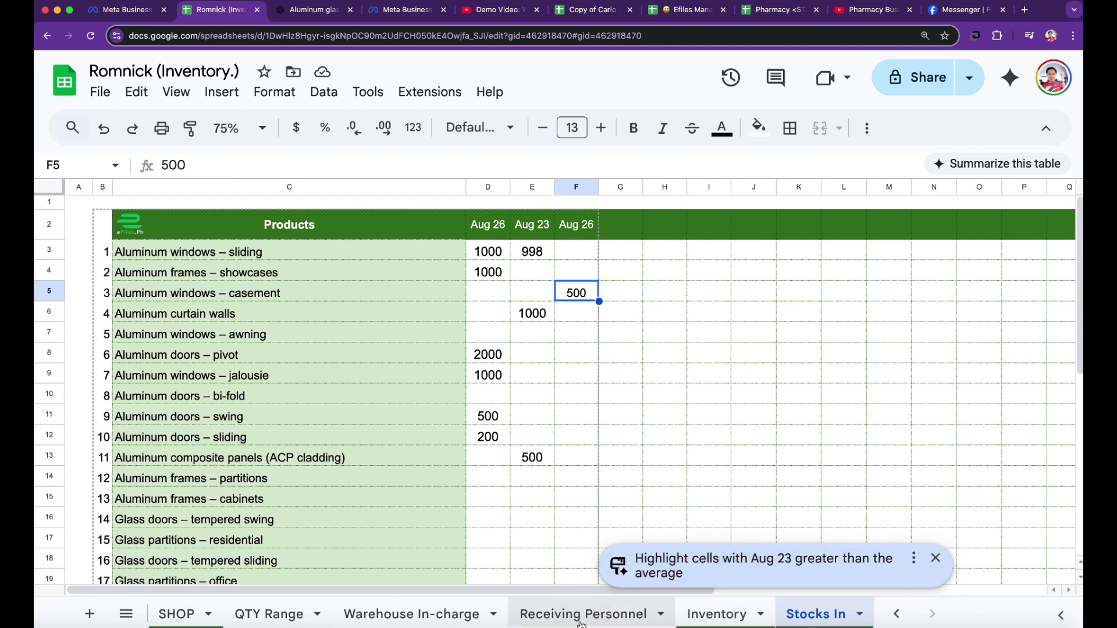
scroll(581, 624, left, 3)
click(206, 620)
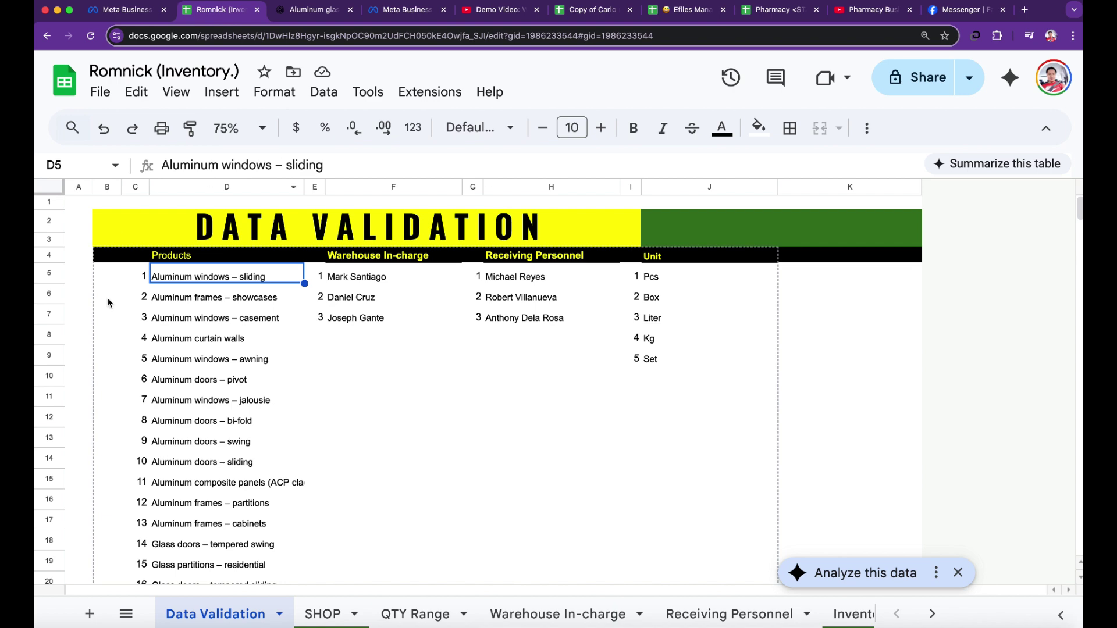
click(319, 616)
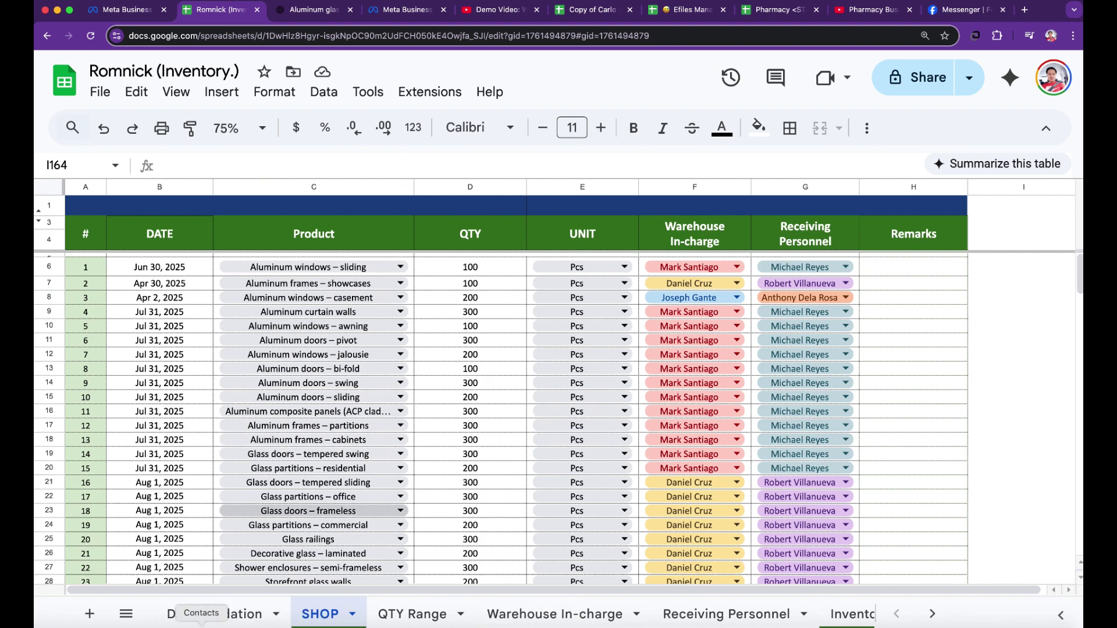
click(193, 616)
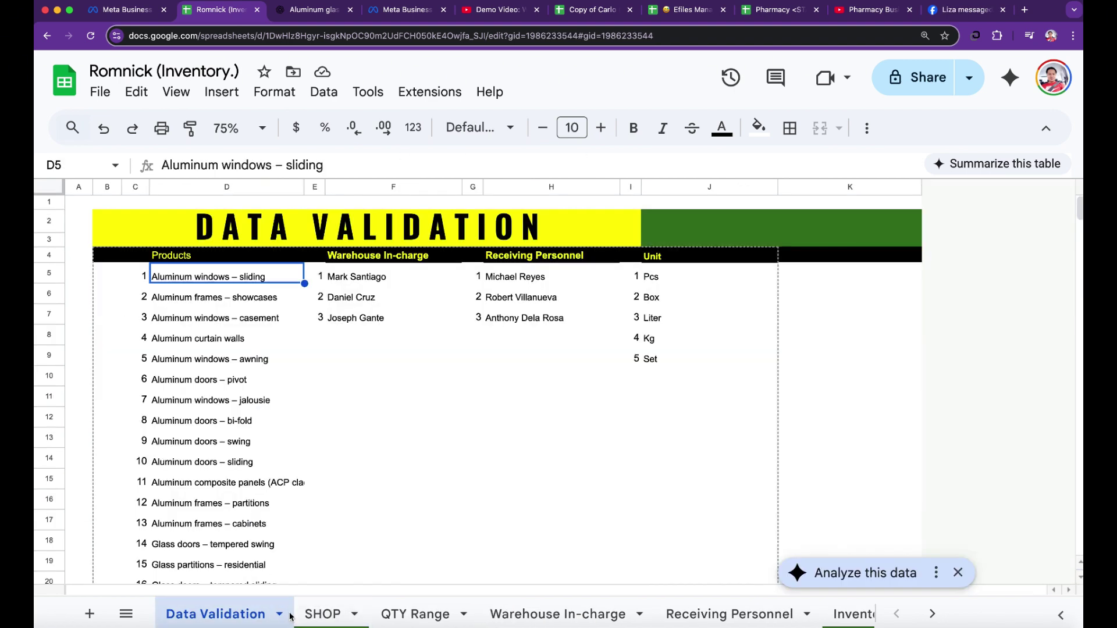
click(317, 615)
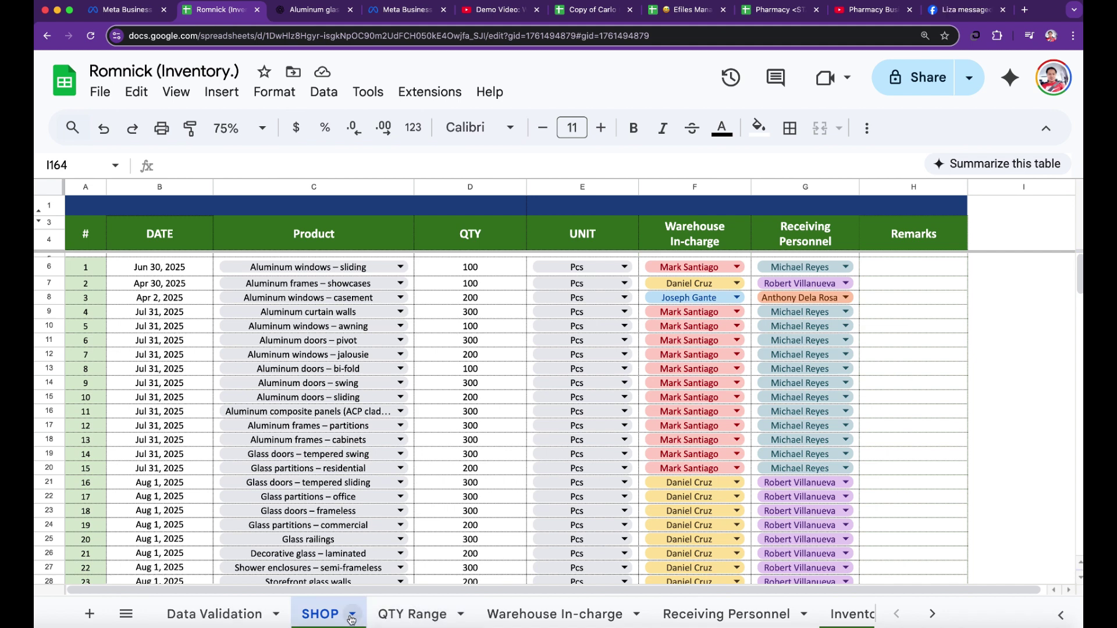
- Set the first SHOP entry's product to Aluminum windows – casement and review its unit choices
click(402, 268)
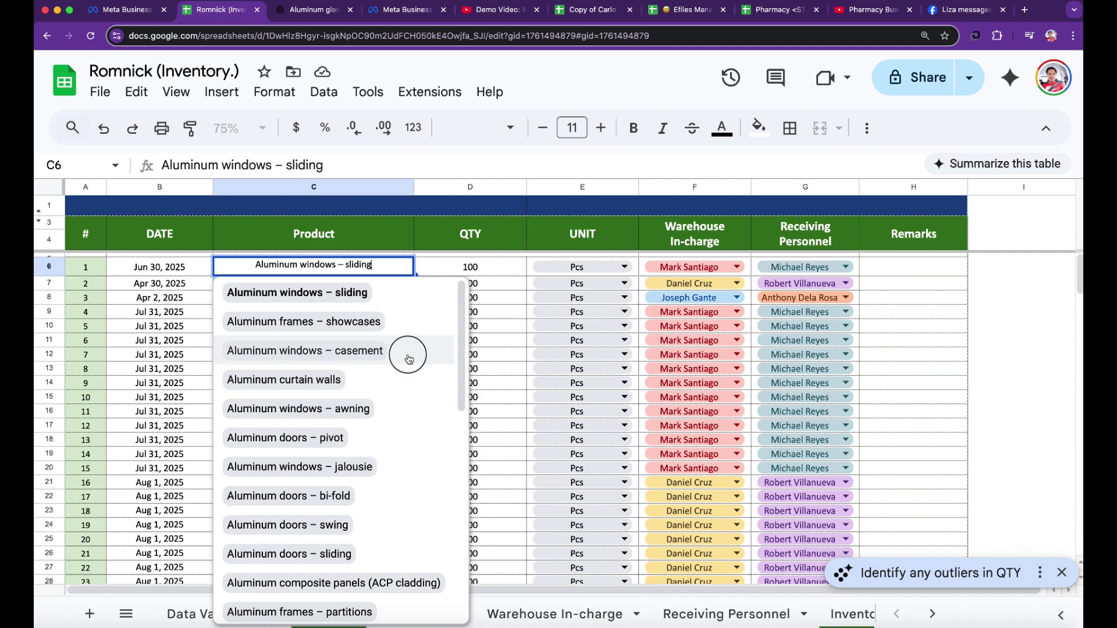
click(407, 352)
click(469, 269)
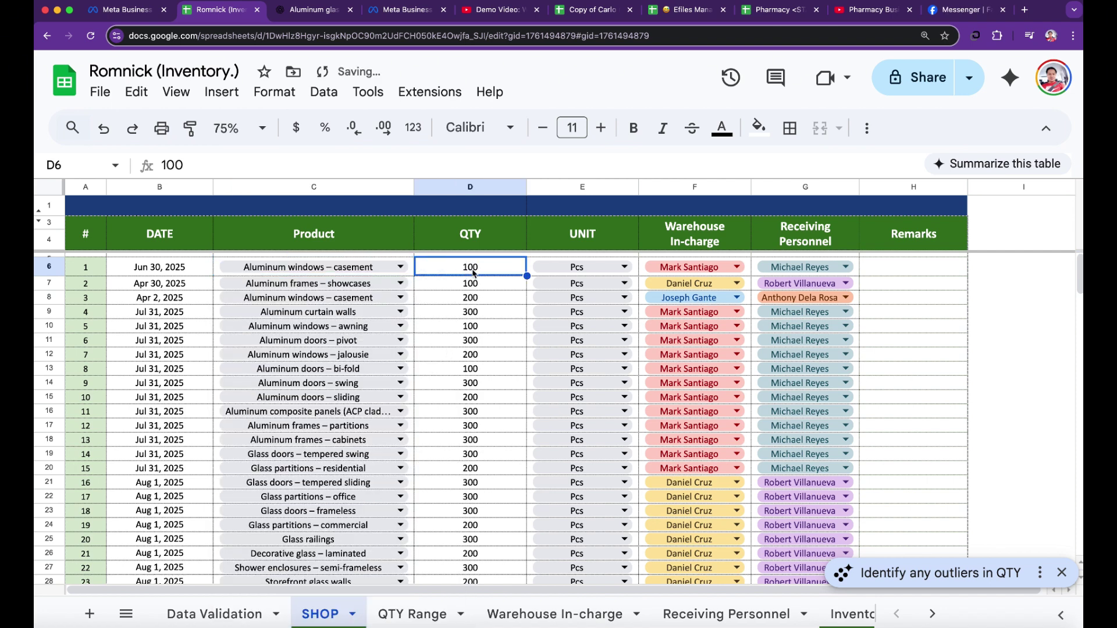
click(626, 268)
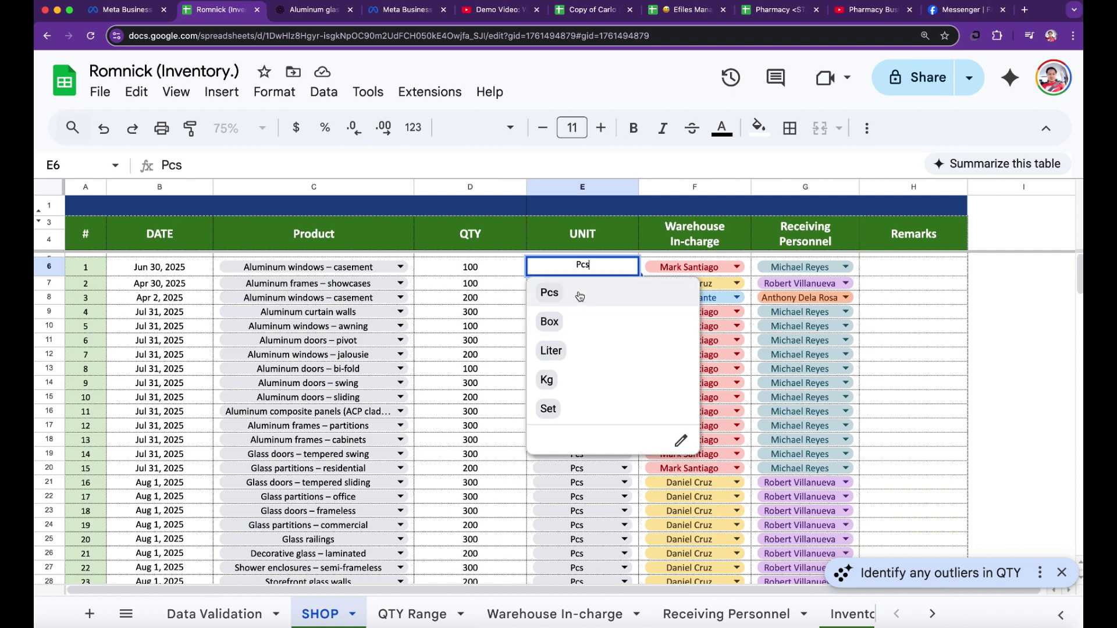
click(215, 614)
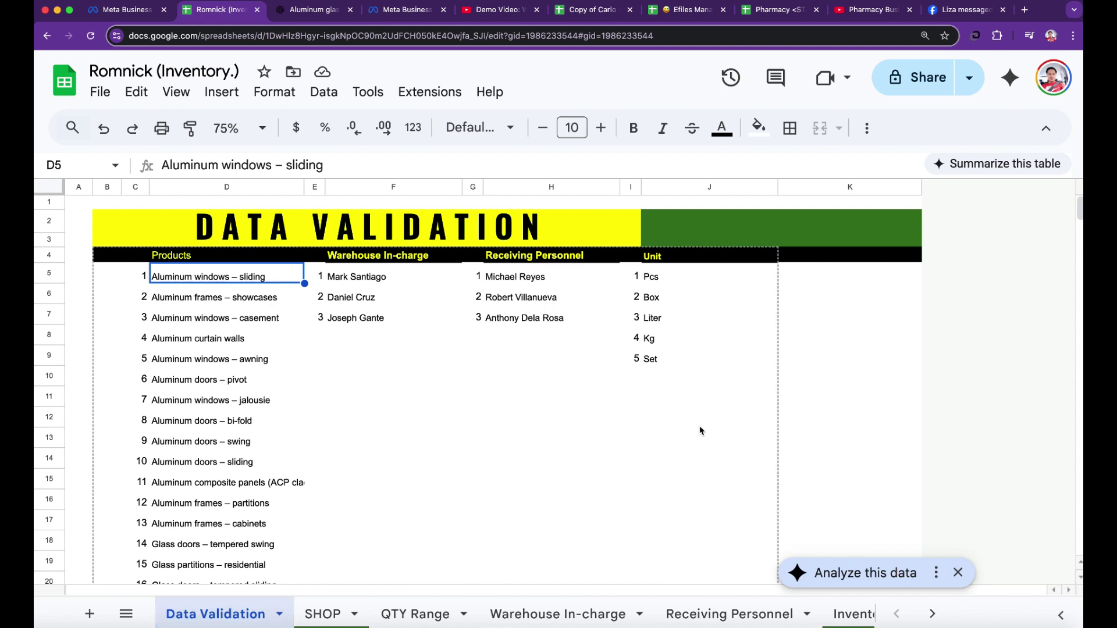
- Add Lbs as a sixth unit below Set in the Data Validation Unit list
click(655, 383)
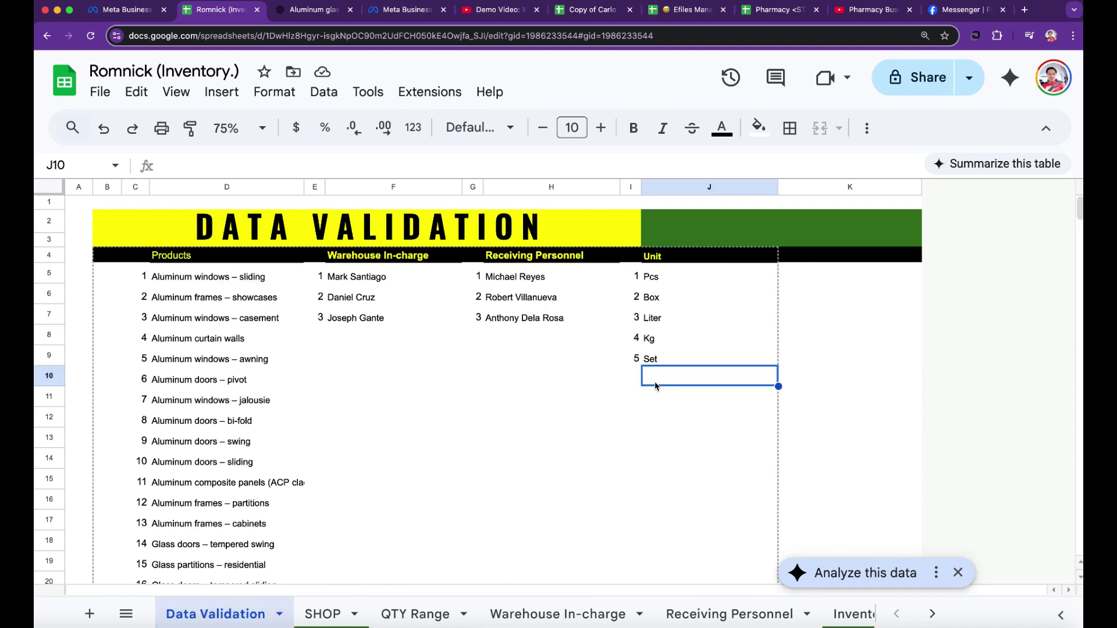
text(Lb)
key(Return)
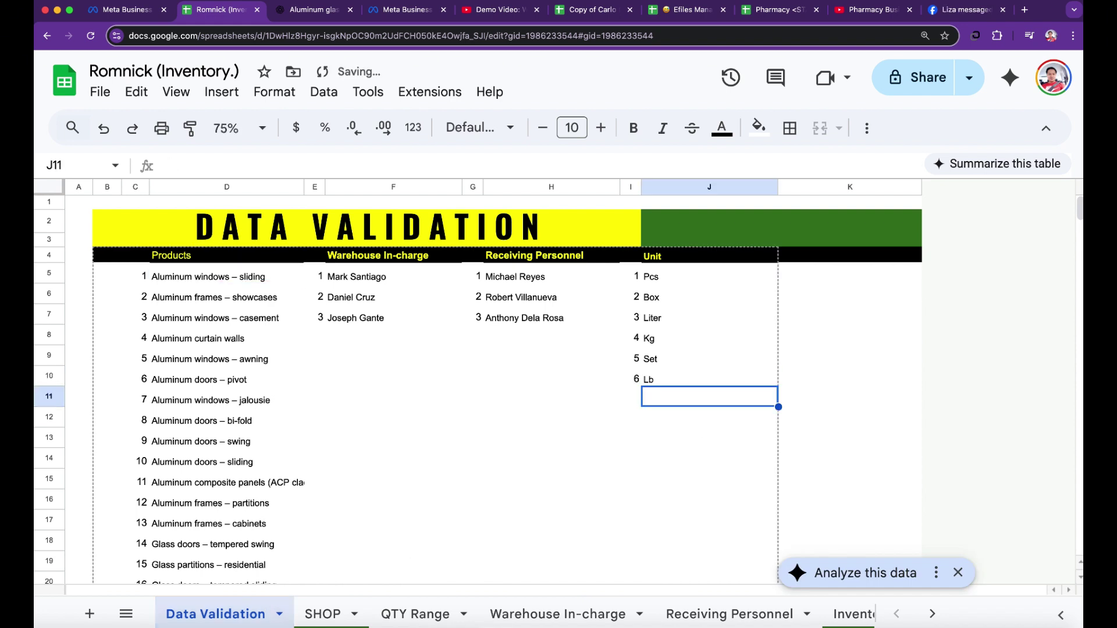
click(672, 379)
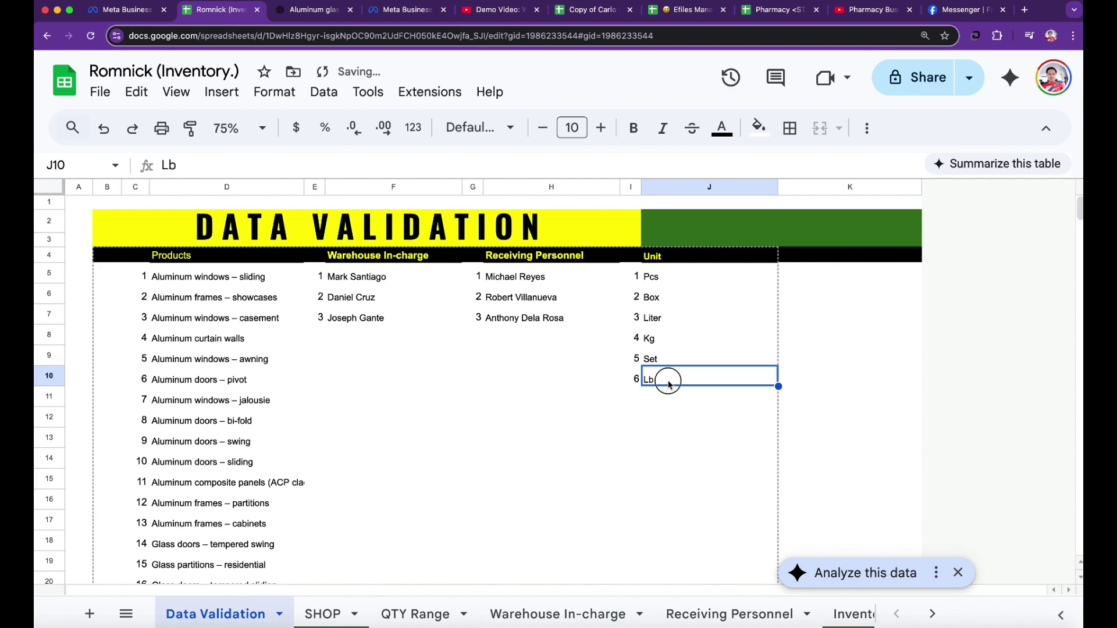
double_click(669, 384)
key(Return)
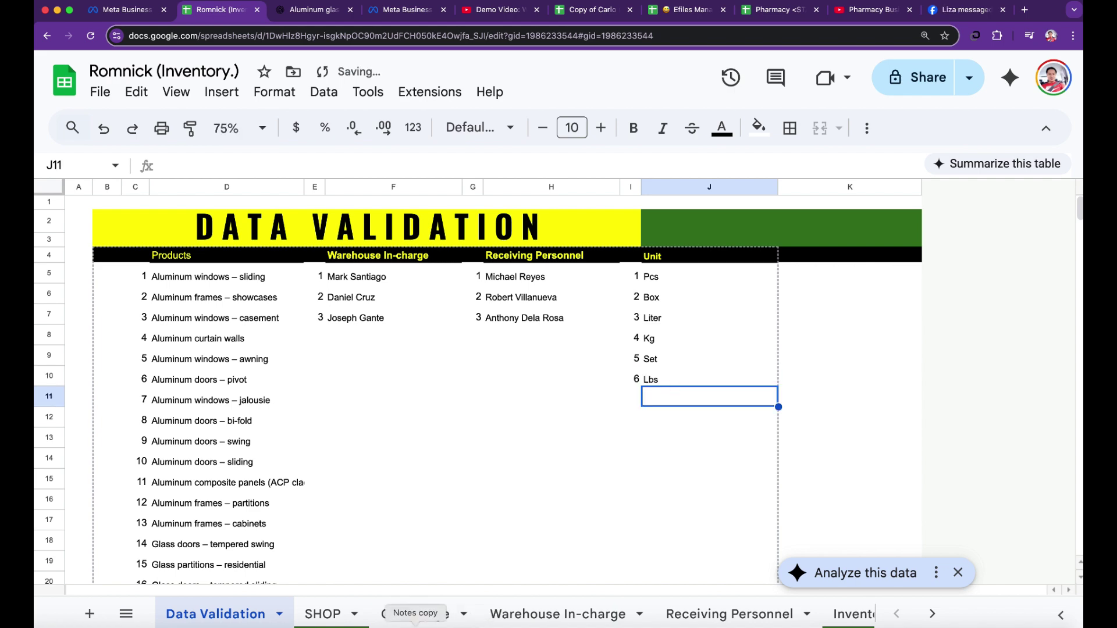
click(334, 614)
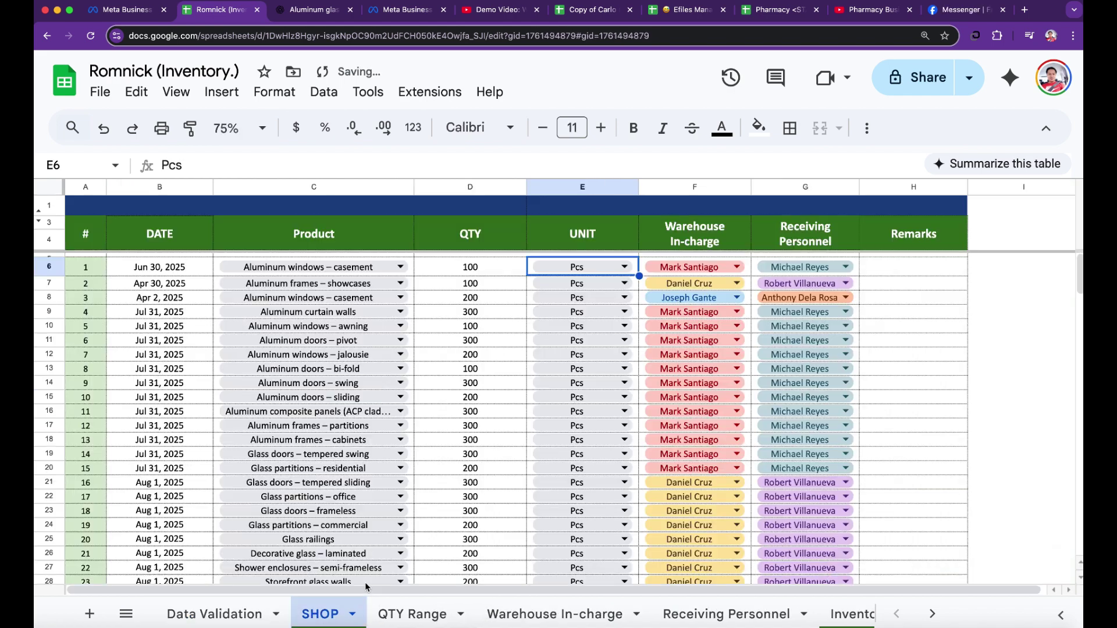
- Set the first SHOP entry's unit to Lbs and review its warehouse in-charge choices
click(625, 266)
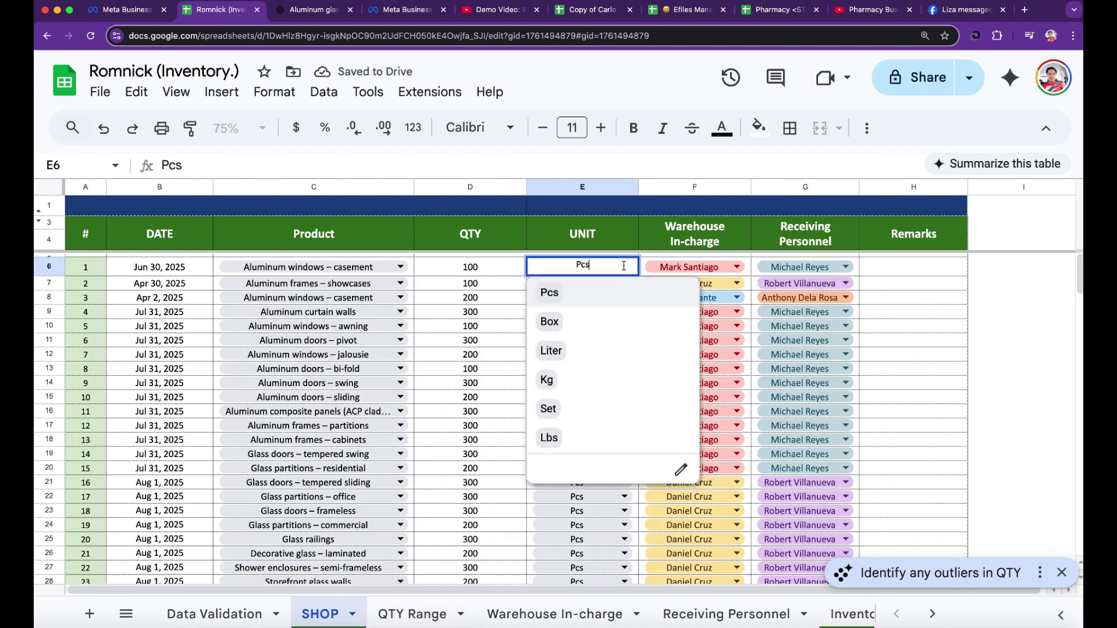
click(578, 446)
click(469, 441)
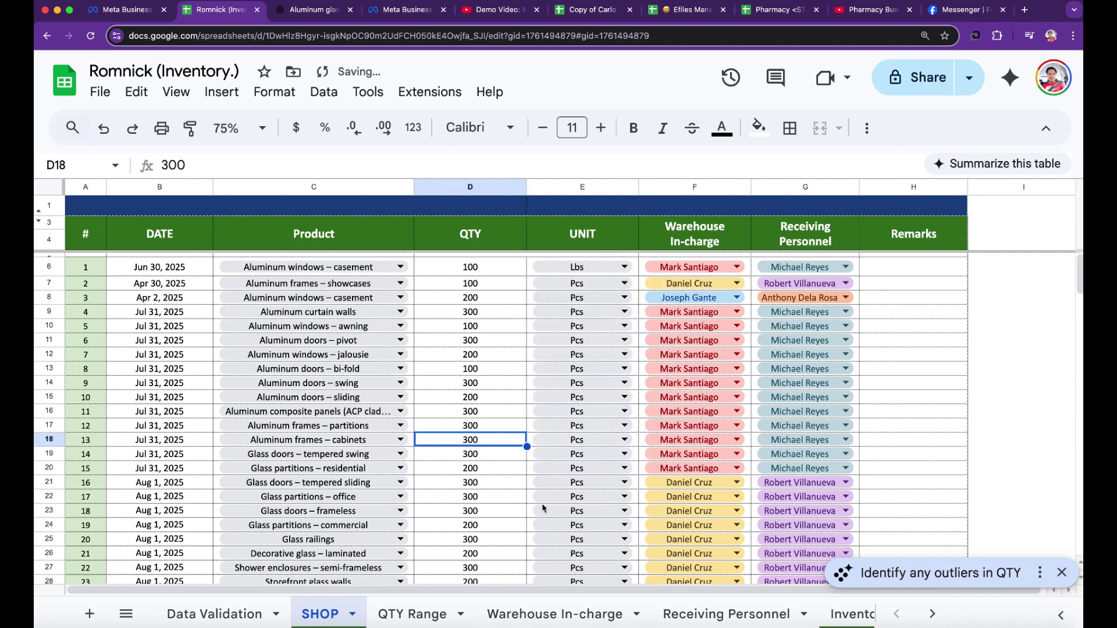
click(738, 269)
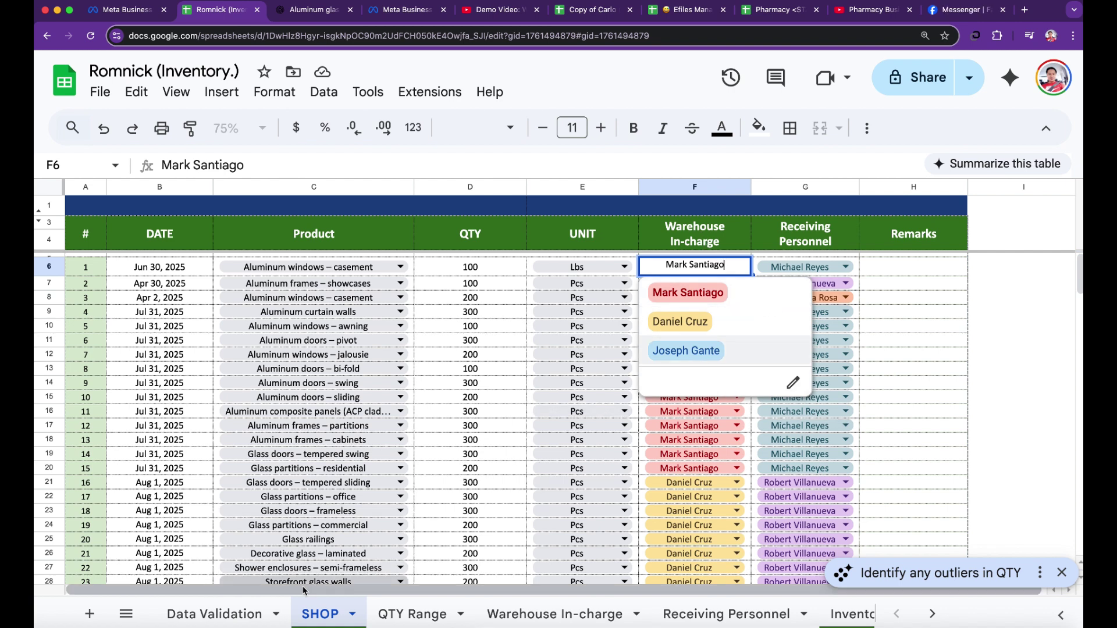
click(196, 617)
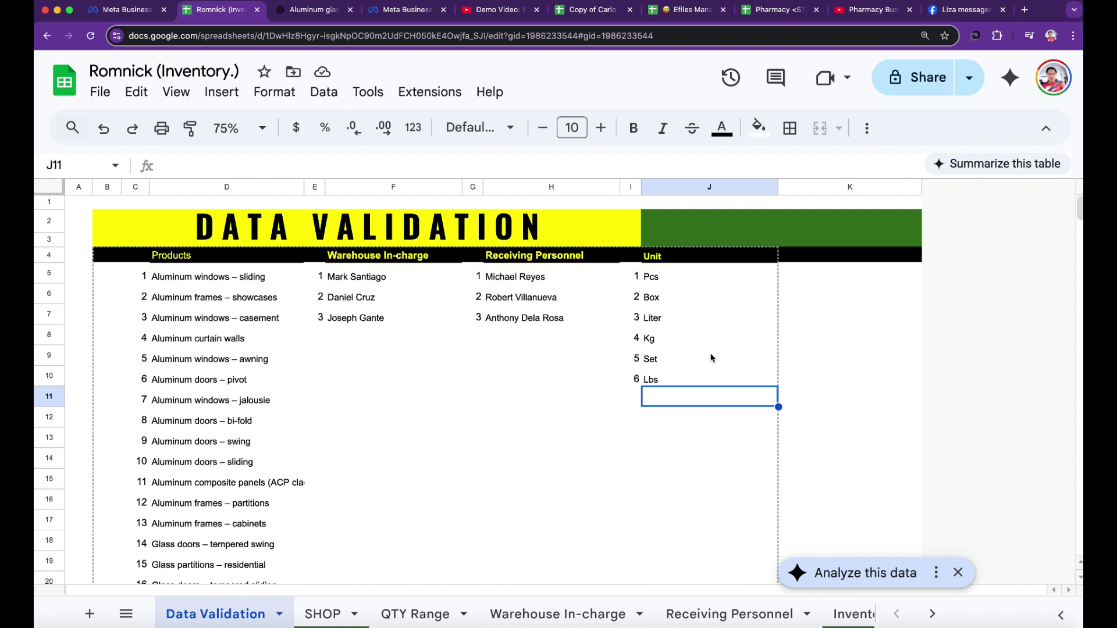
- Type a new staff member's name in F8, below the three Warehouse In-charge names
drag(354, 282, 352, 319)
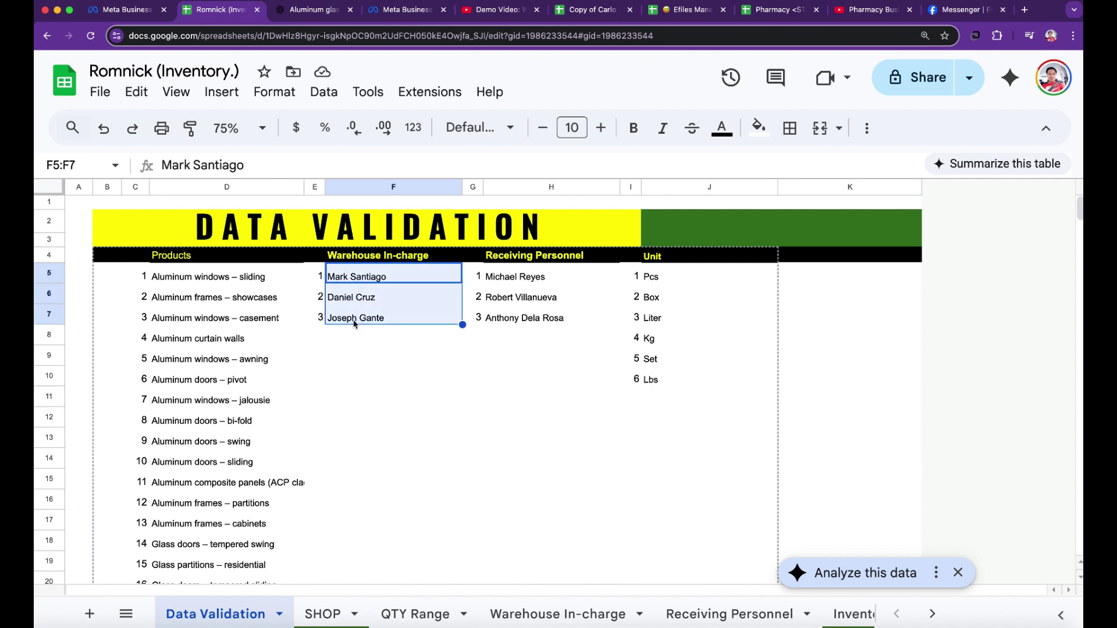
click(352, 332)
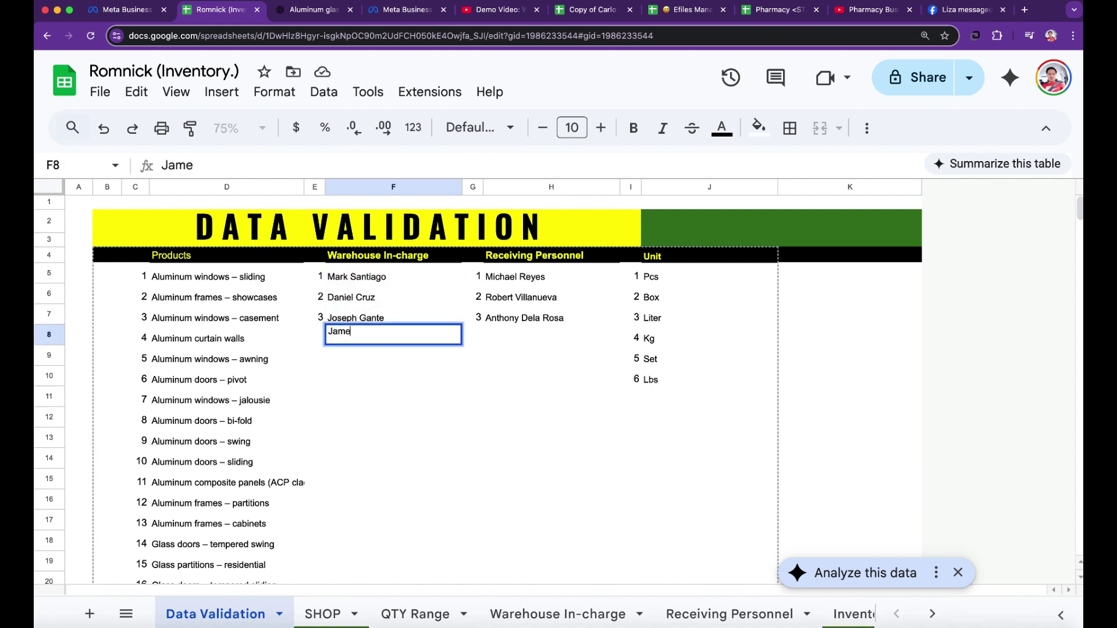
key(Return)
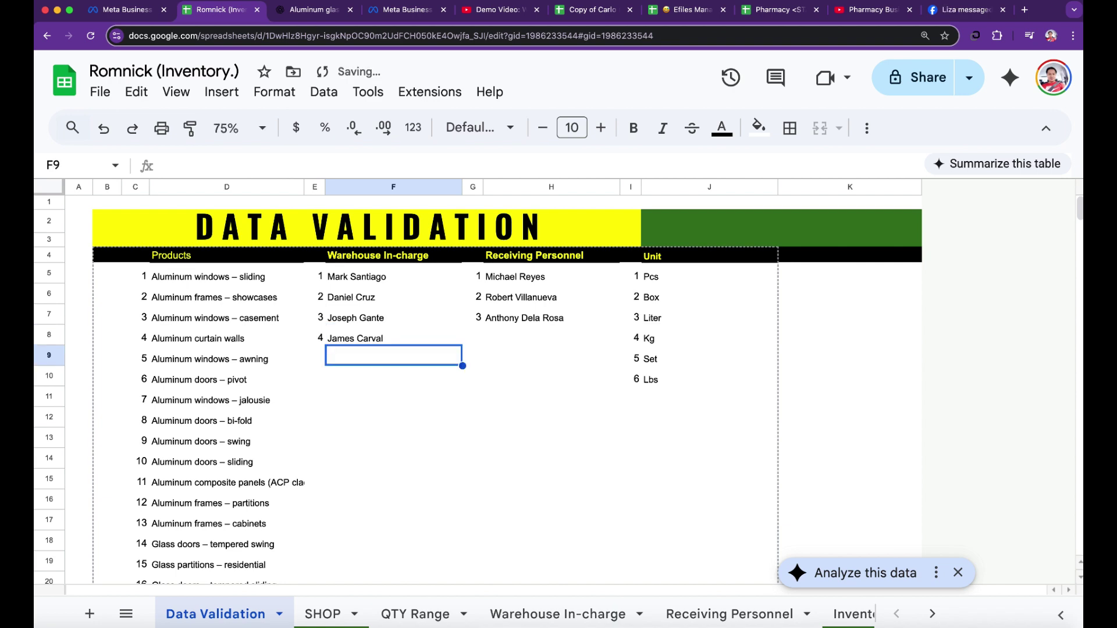
click(322, 614)
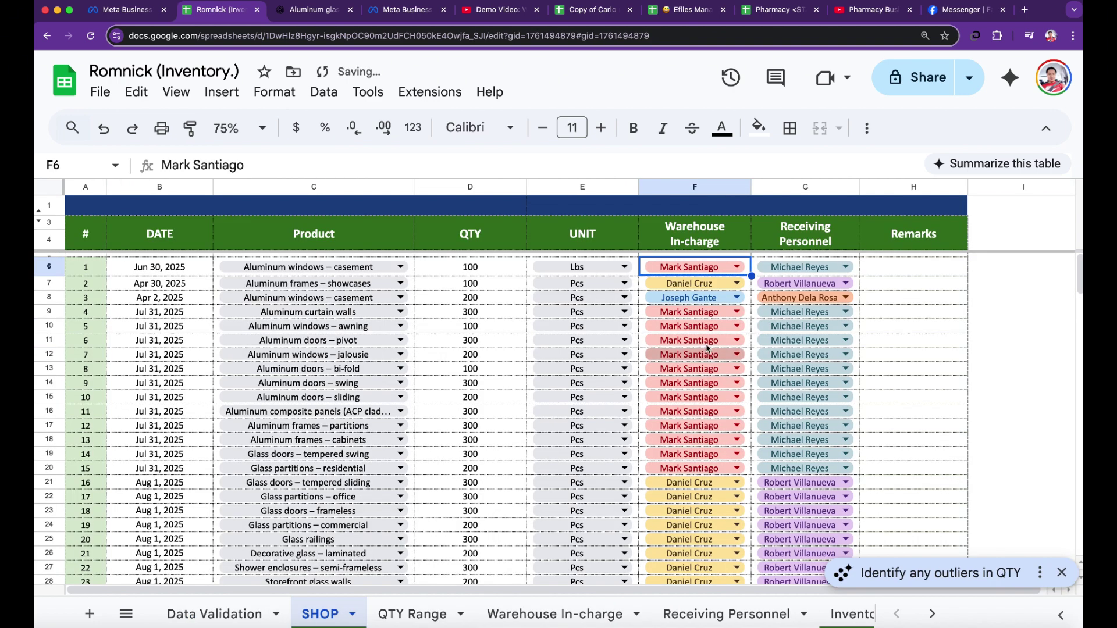
- Make the new staff member the first SHOP entry's warehouse in-charge, leaving the receiver unchanged
click(737, 268)
click(728, 379)
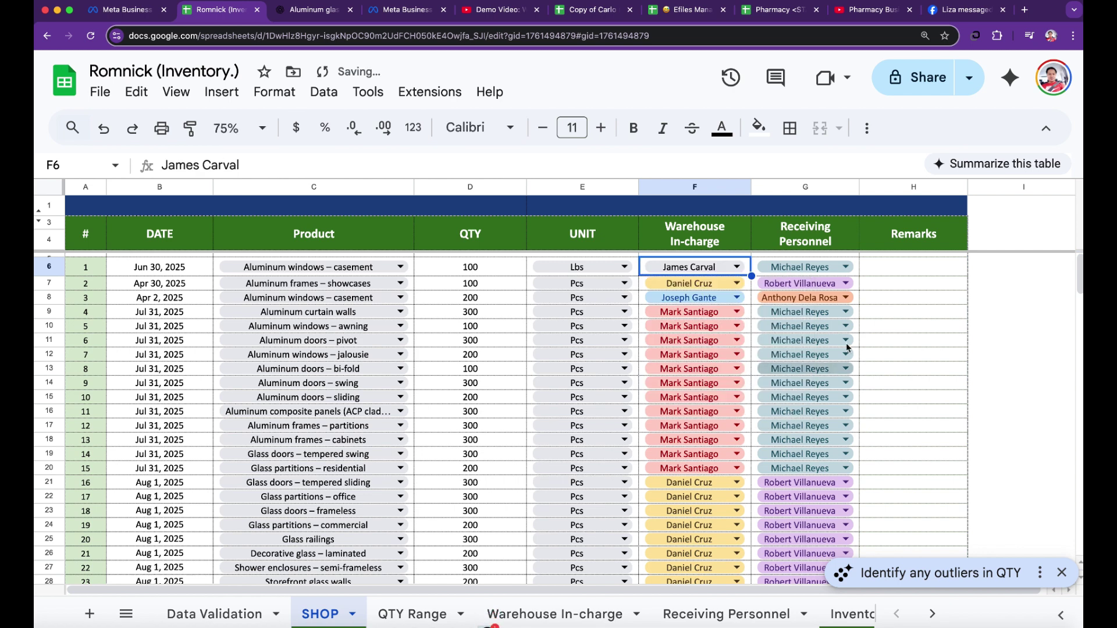
click(846, 267)
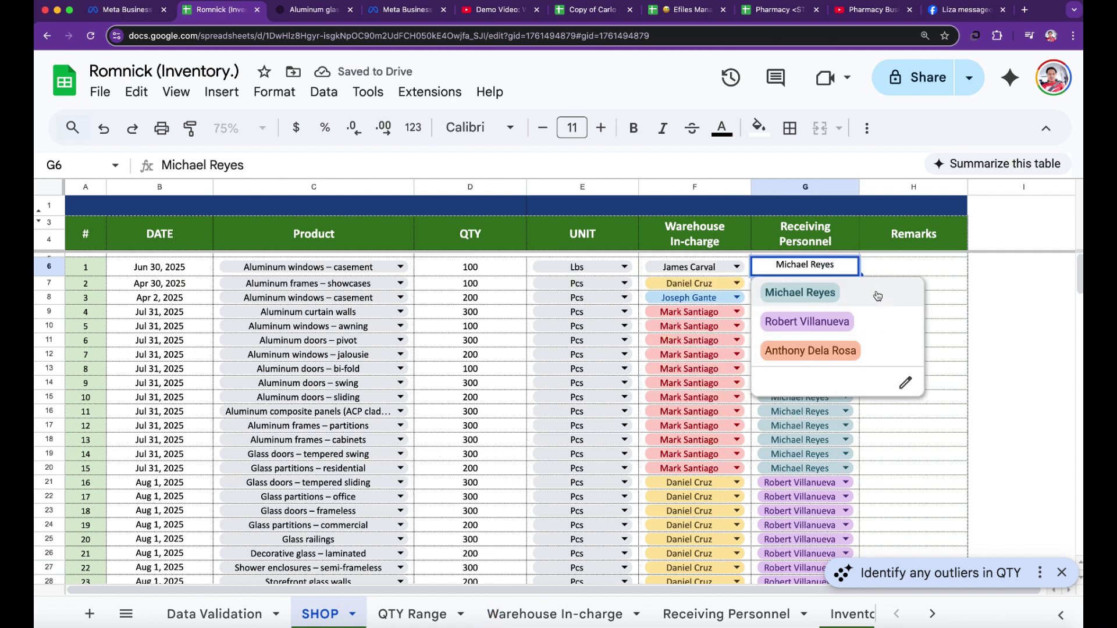
click(938, 272)
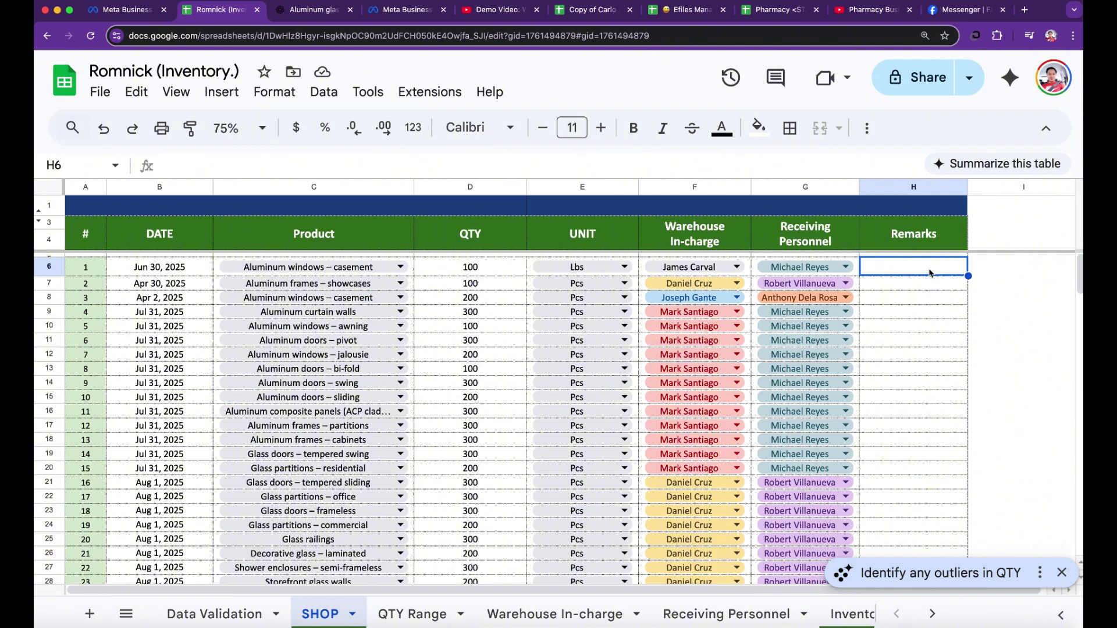
click(712, 244)
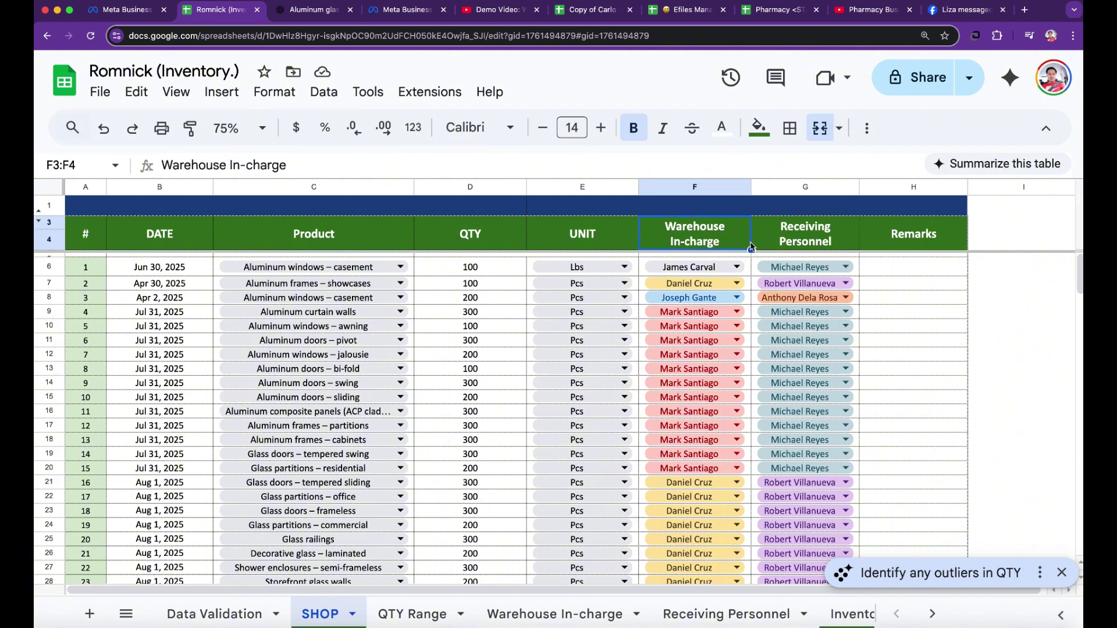
click(806, 241)
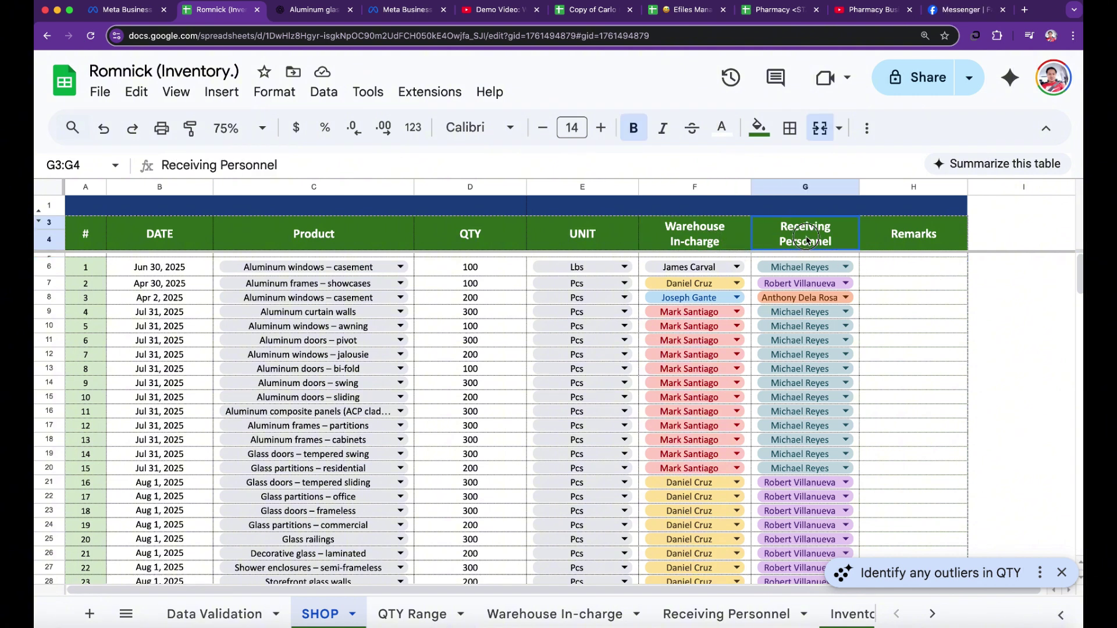
click(848, 267)
click(920, 451)
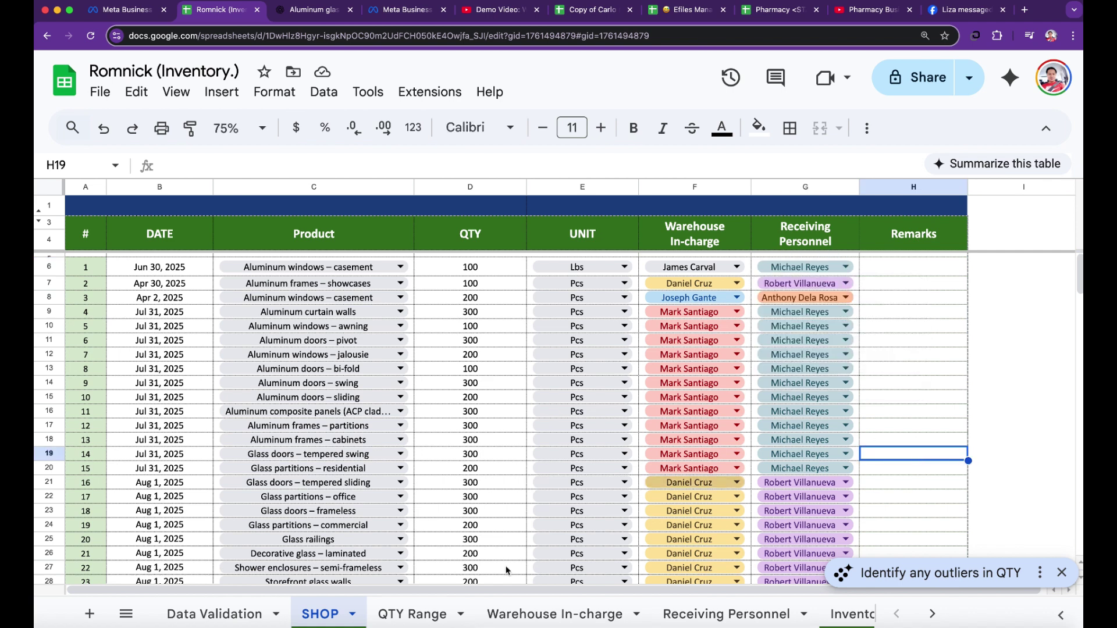
click(220, 613)
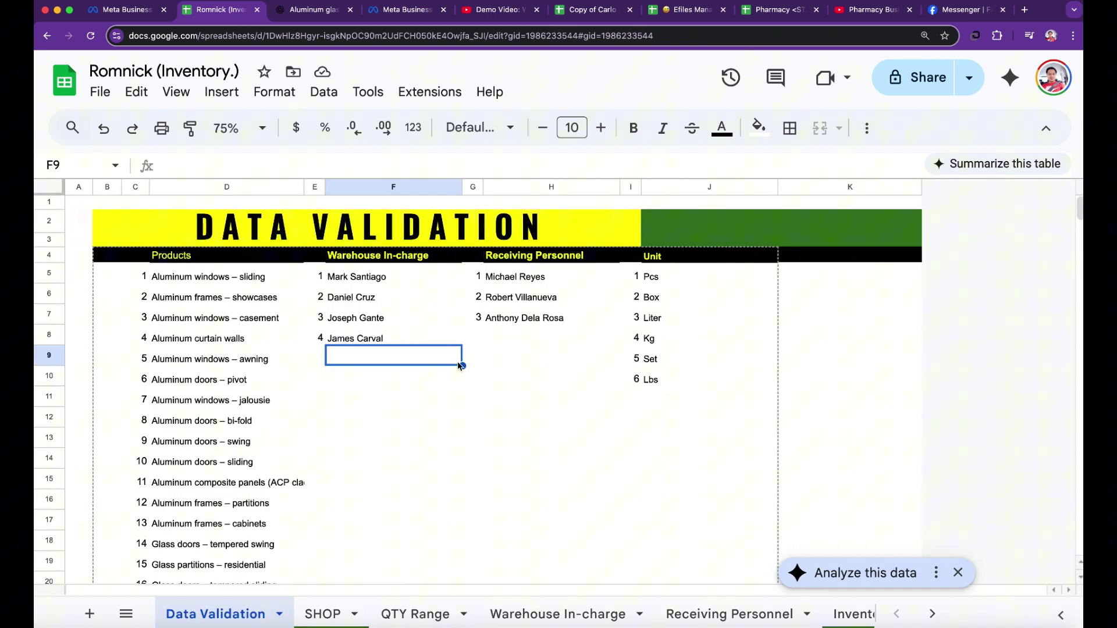
- Enter a new receiver's name in H8, below the existing Receiving Personnel names
click(508, 339)
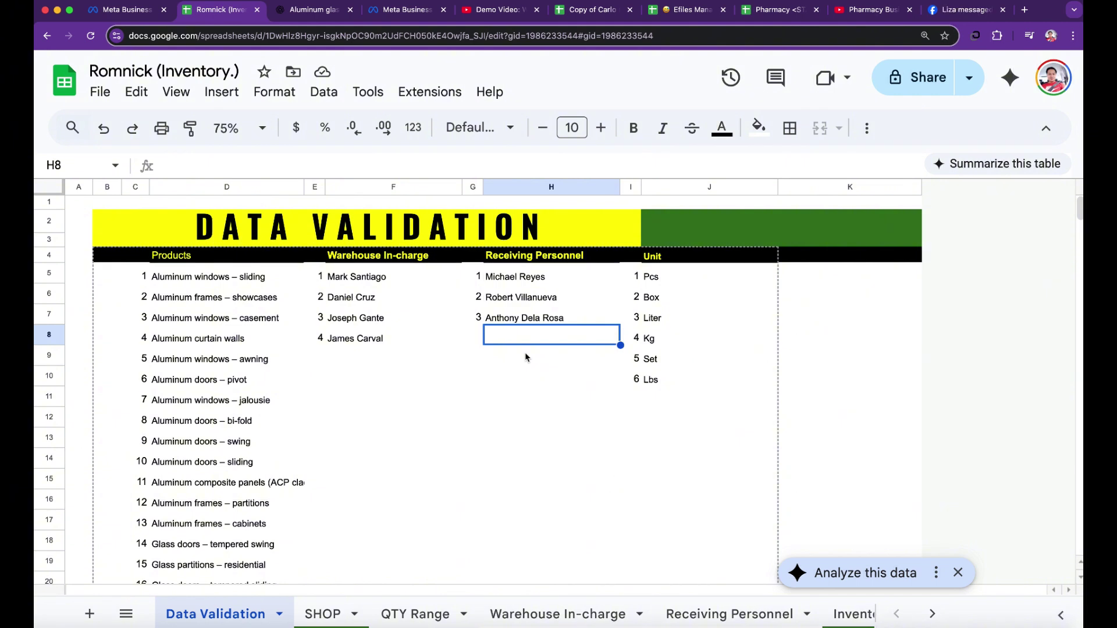
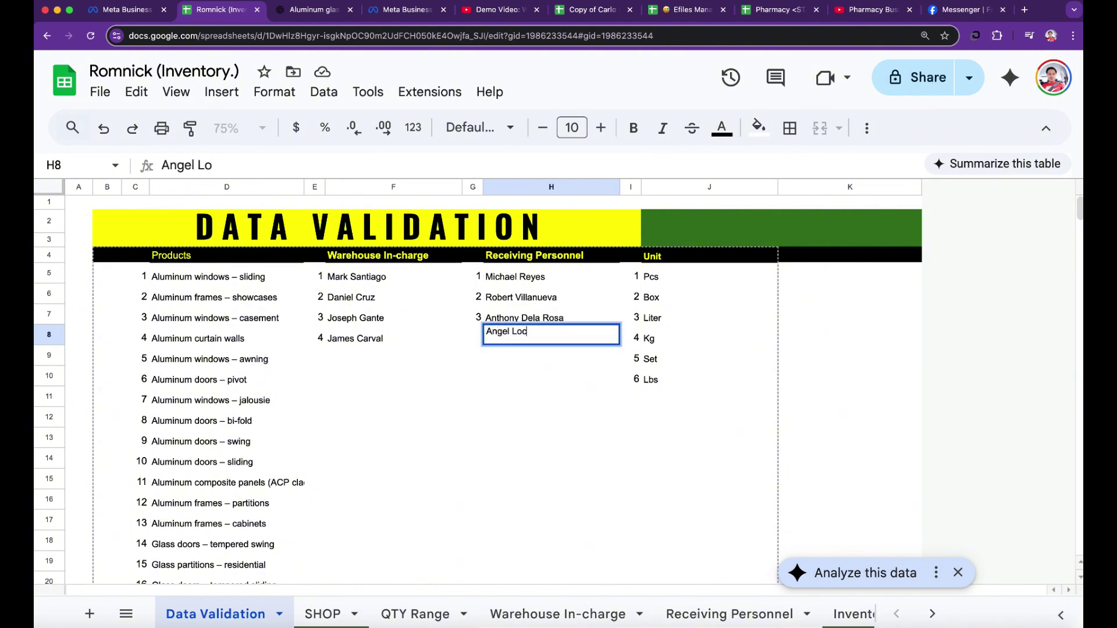
key(Return)
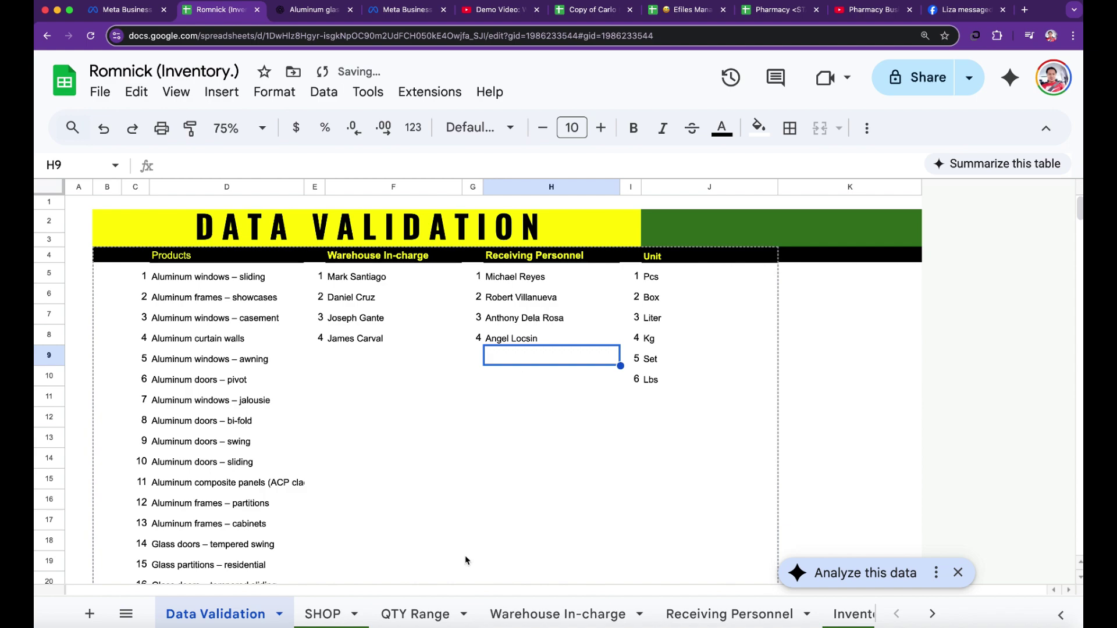
click(330, 614)
- Choose the newly added fourth name as receiving personnel for the first SHOP entry
scroll(836, 285, down, 2)
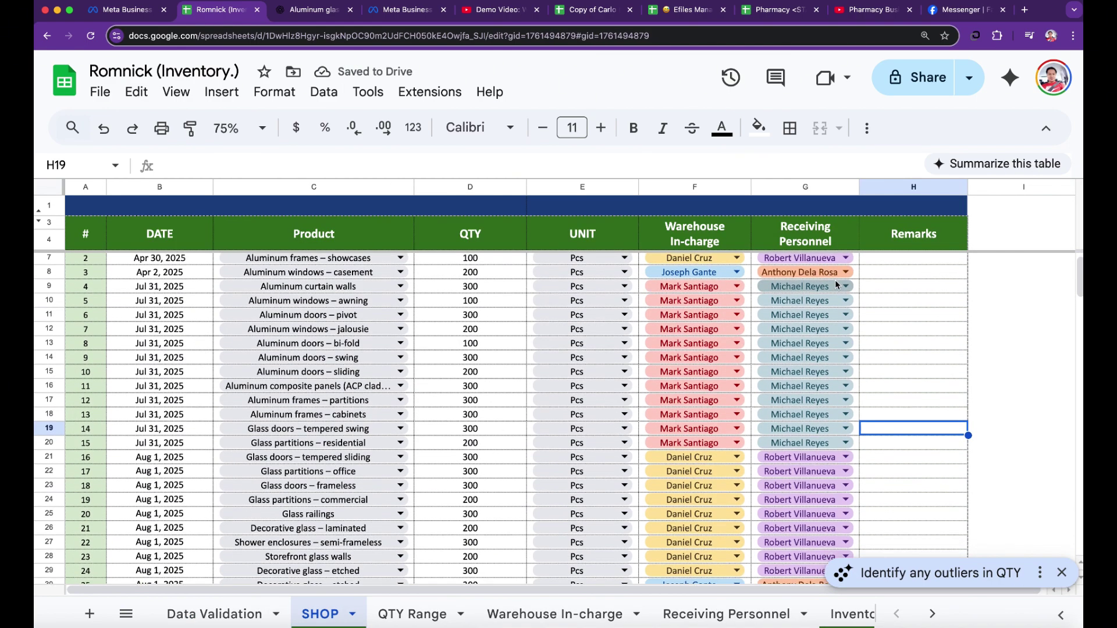
scroll(836, 285, up, 1)
click(847, 267)
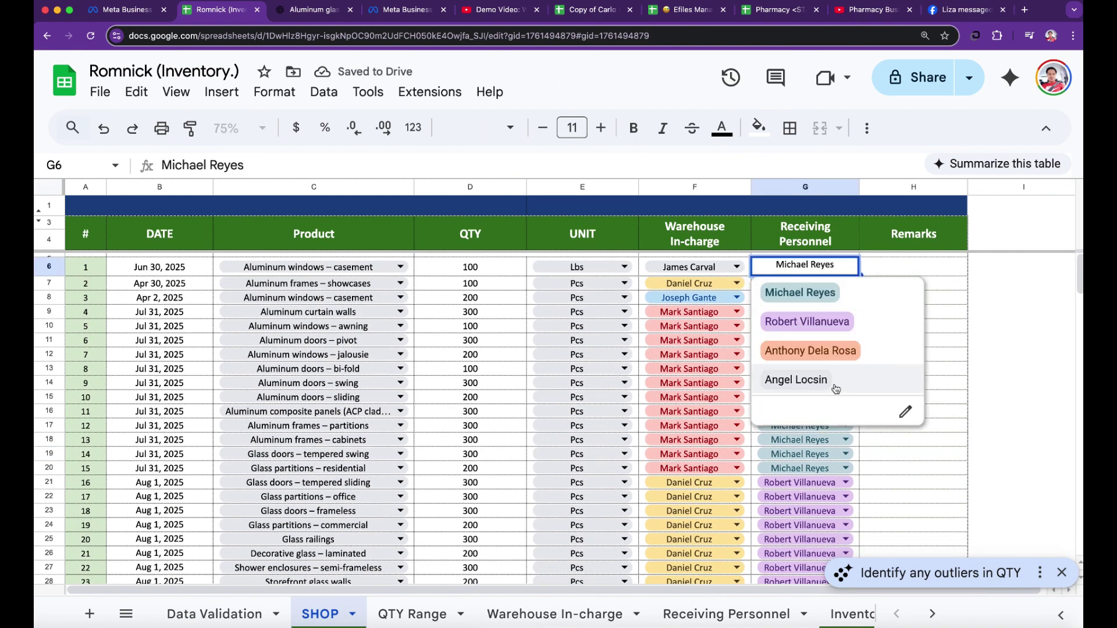
click(836, 388)
click(946, 360)
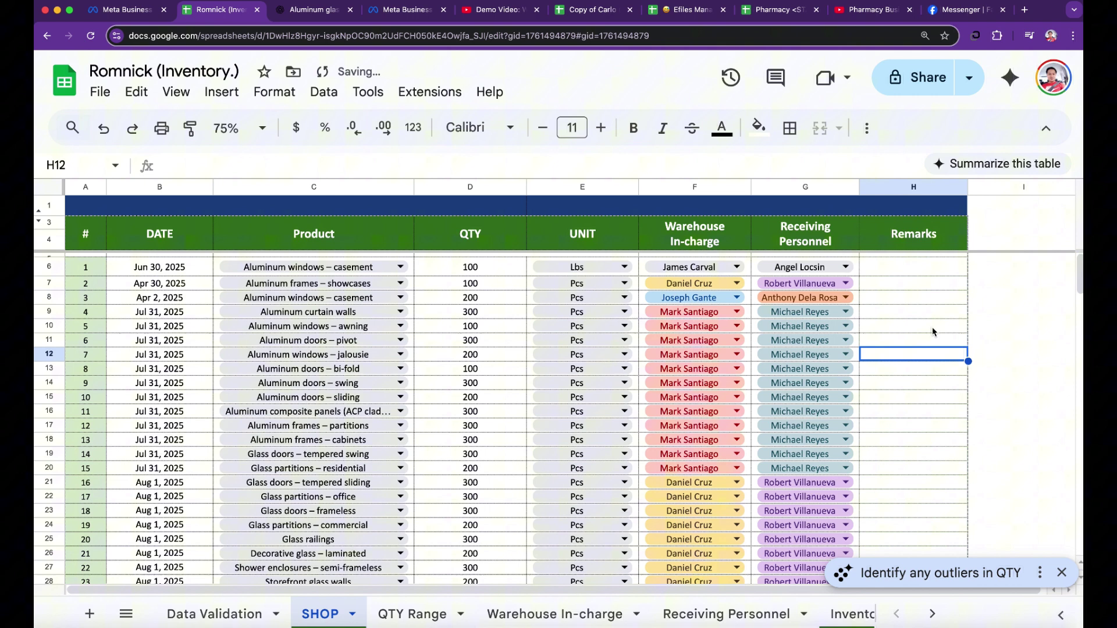
click(906, 273)
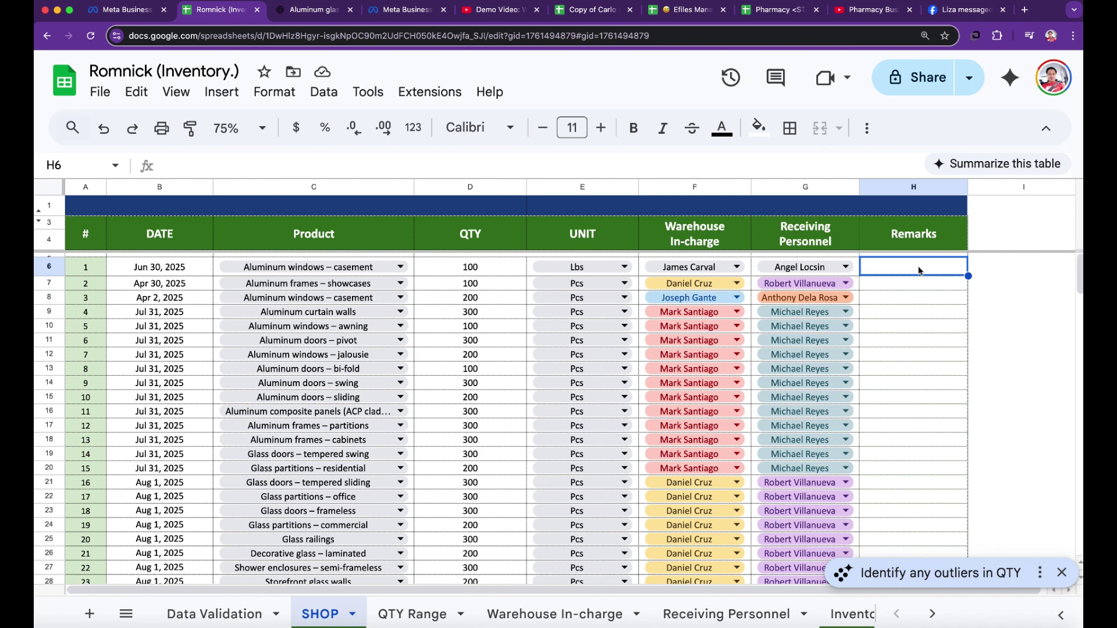
click(931, 383)
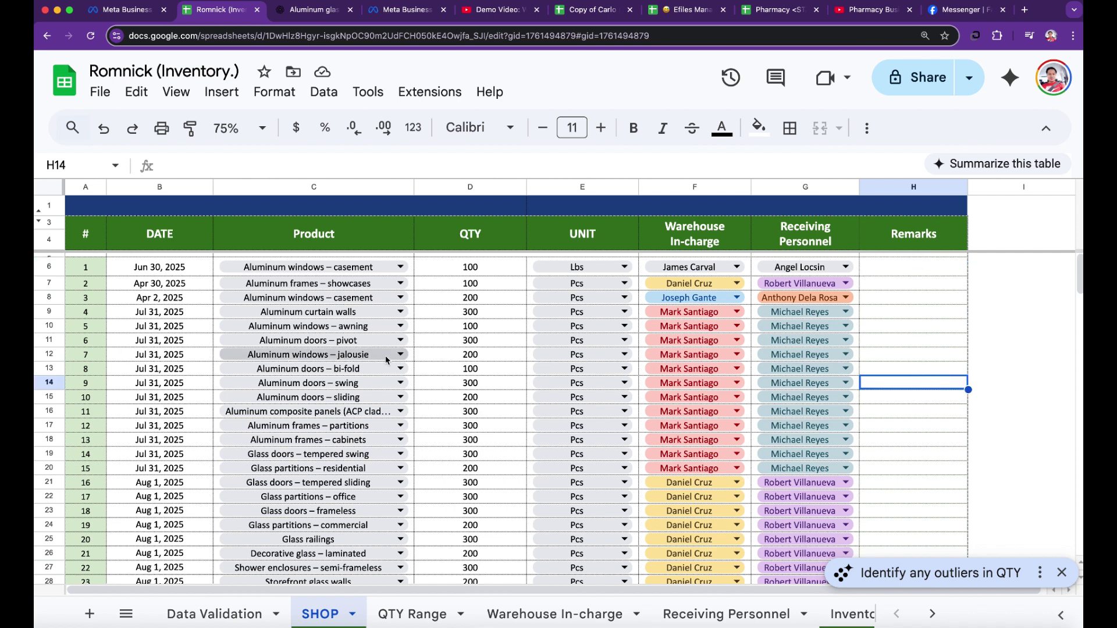
click(176, 271)
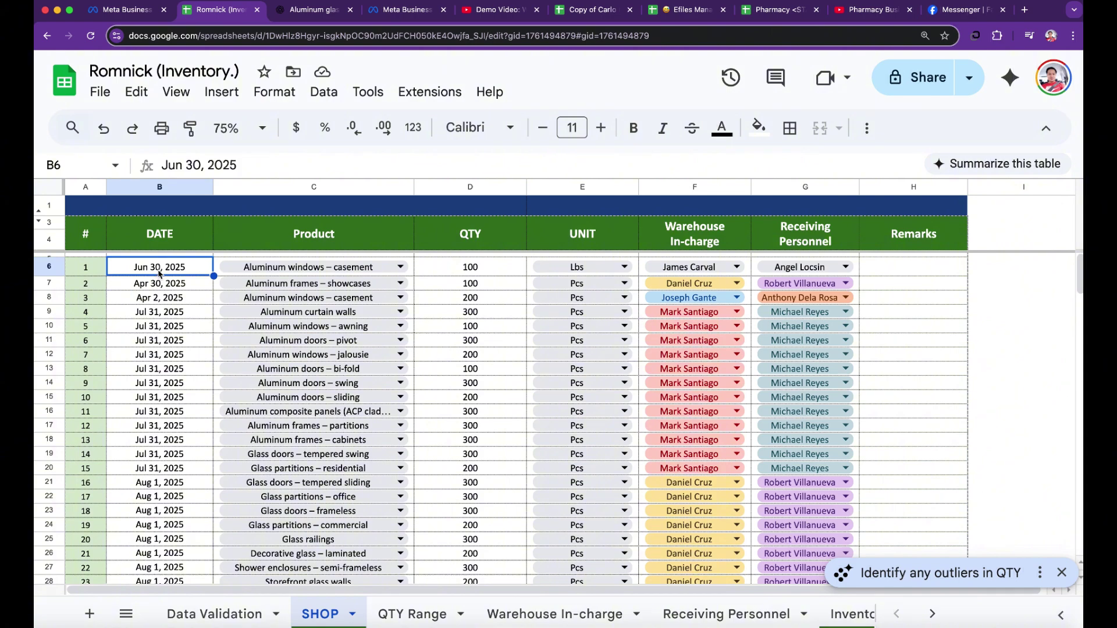
- Enter the date Aug 26, 2025 in B166, the first empty row of the SHOP log
scroll(169, 472, down, 20)
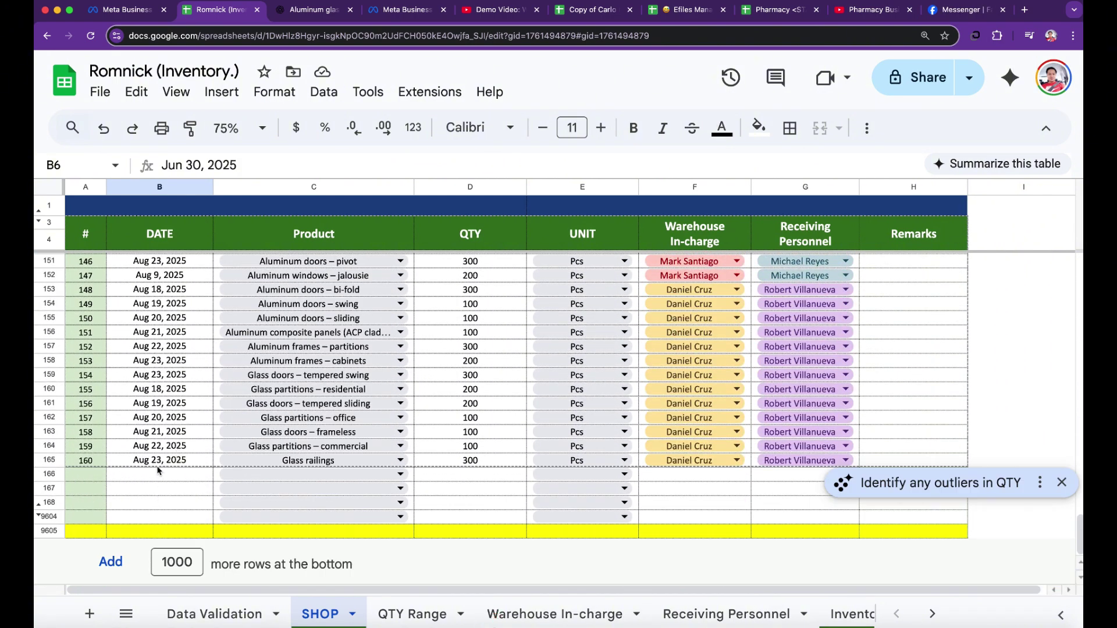
click(158, 474)
text(Aug)
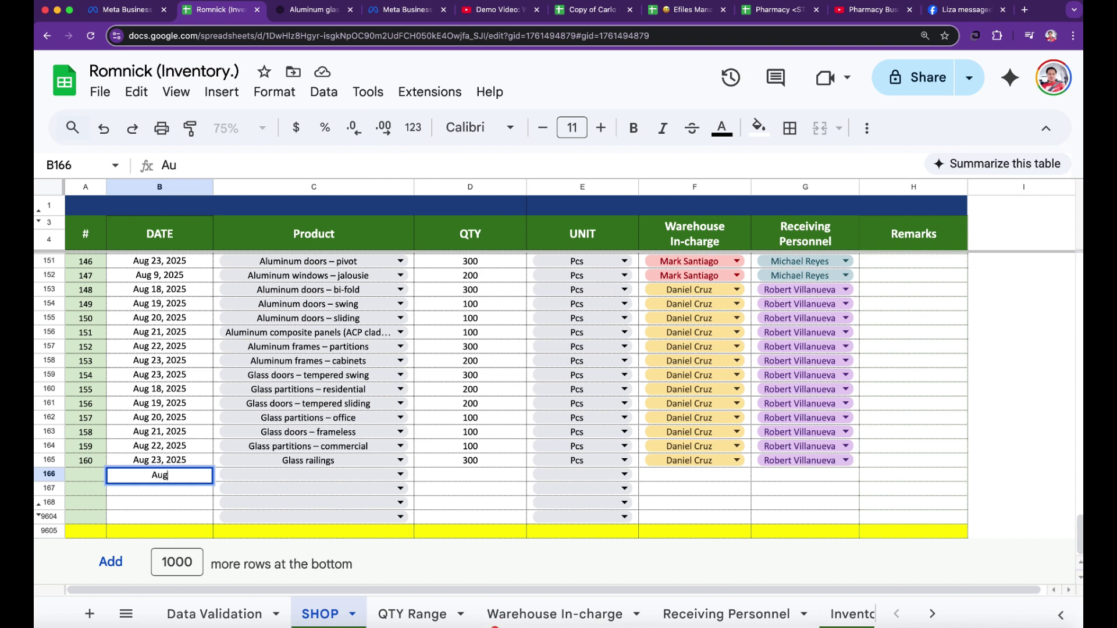
text( 26, 2025)
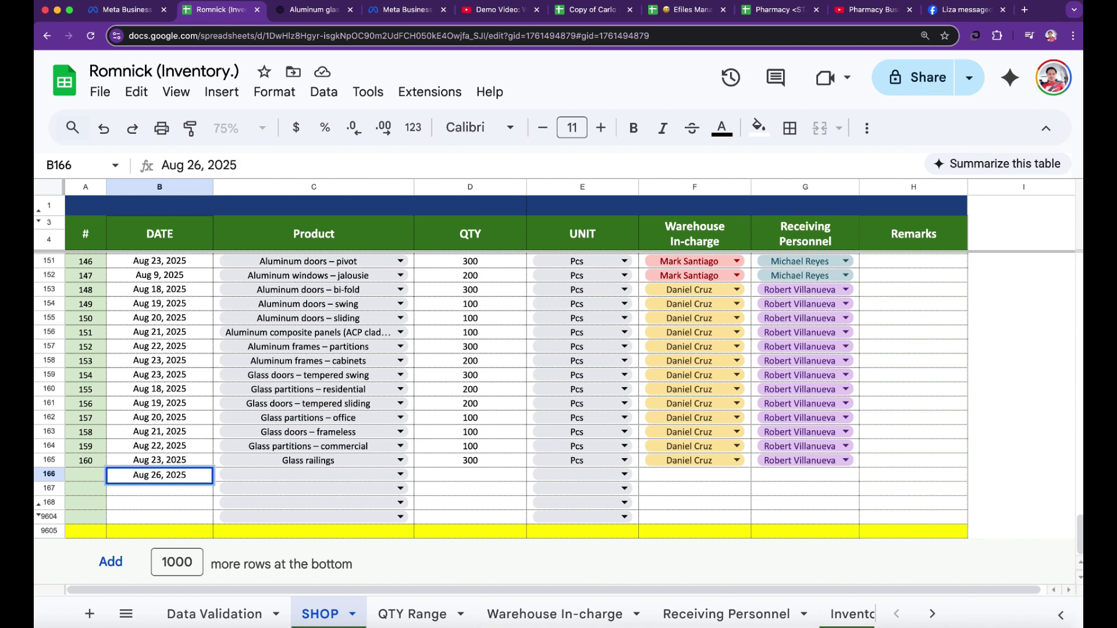
key(Return)
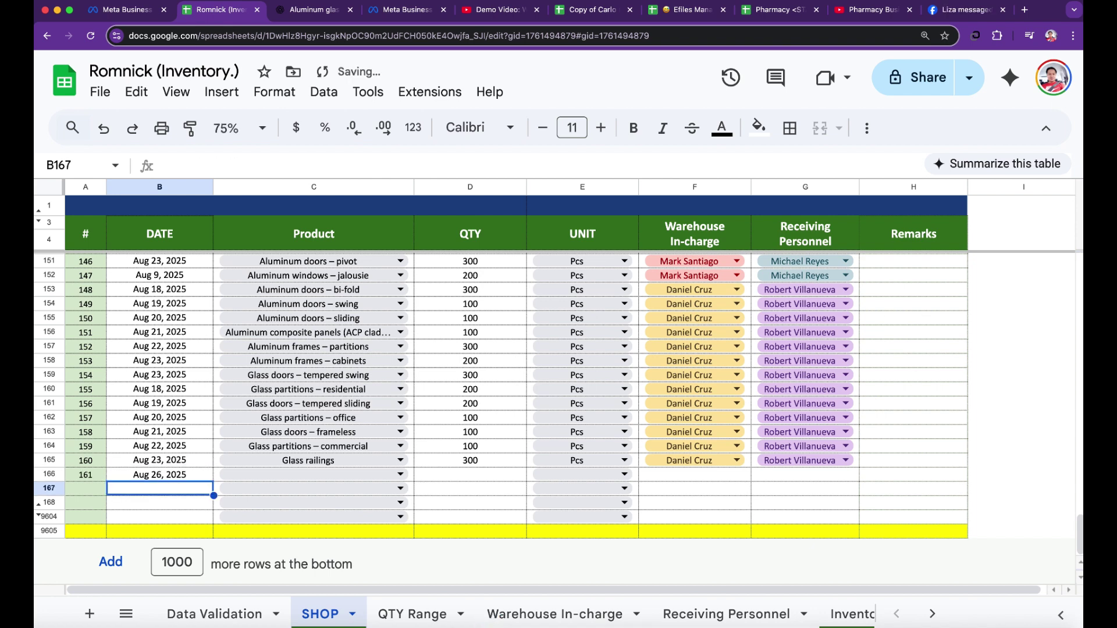
click(172, 477)
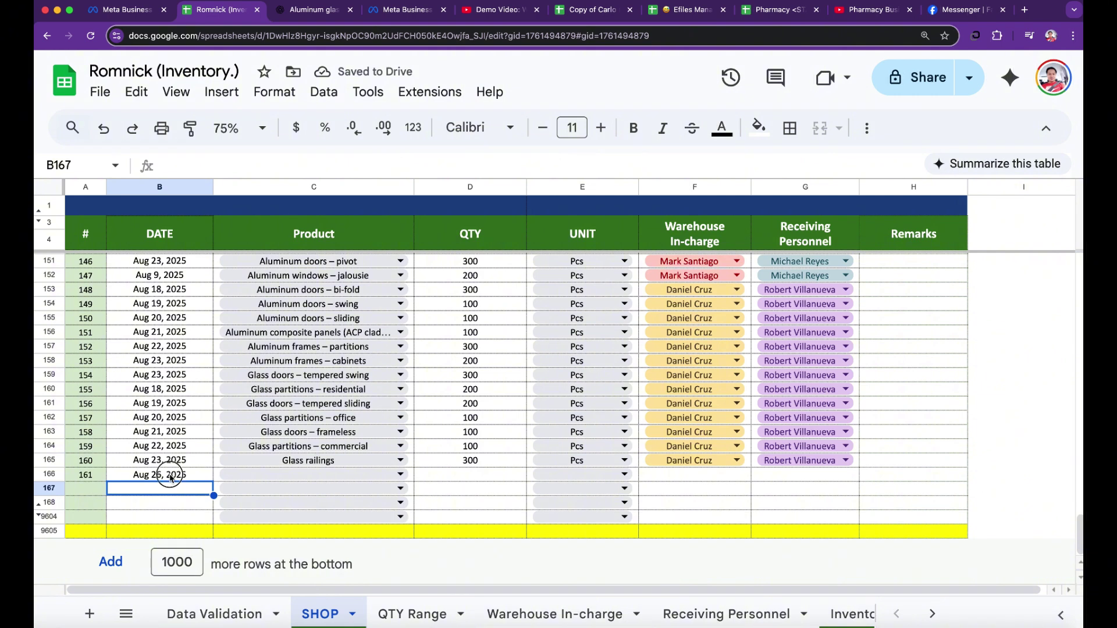
text(2)
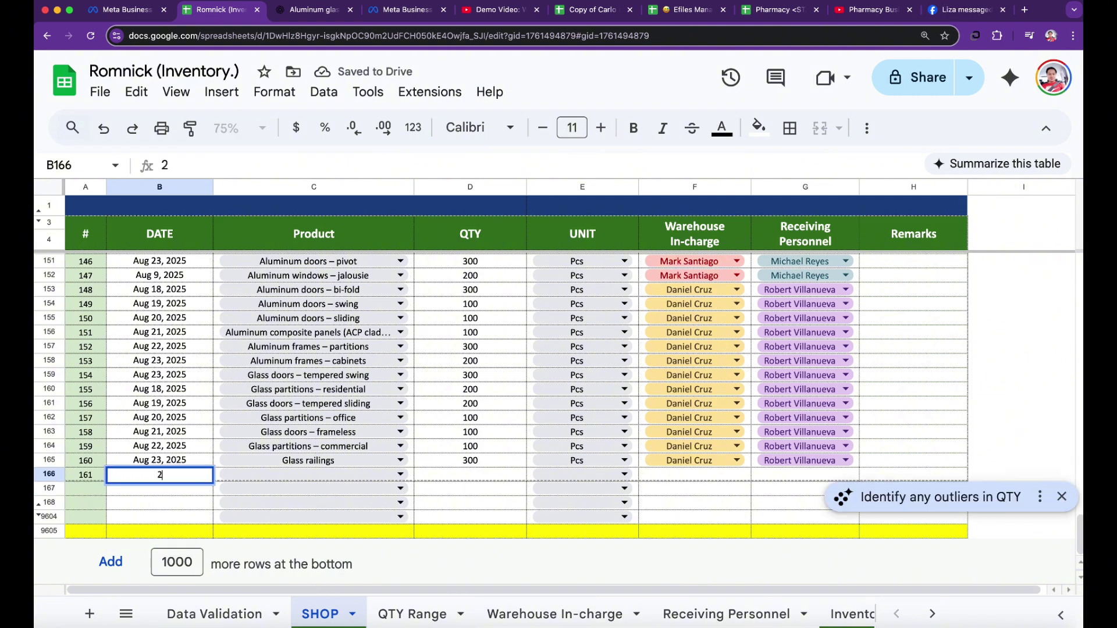
text(6 Aug 2025)
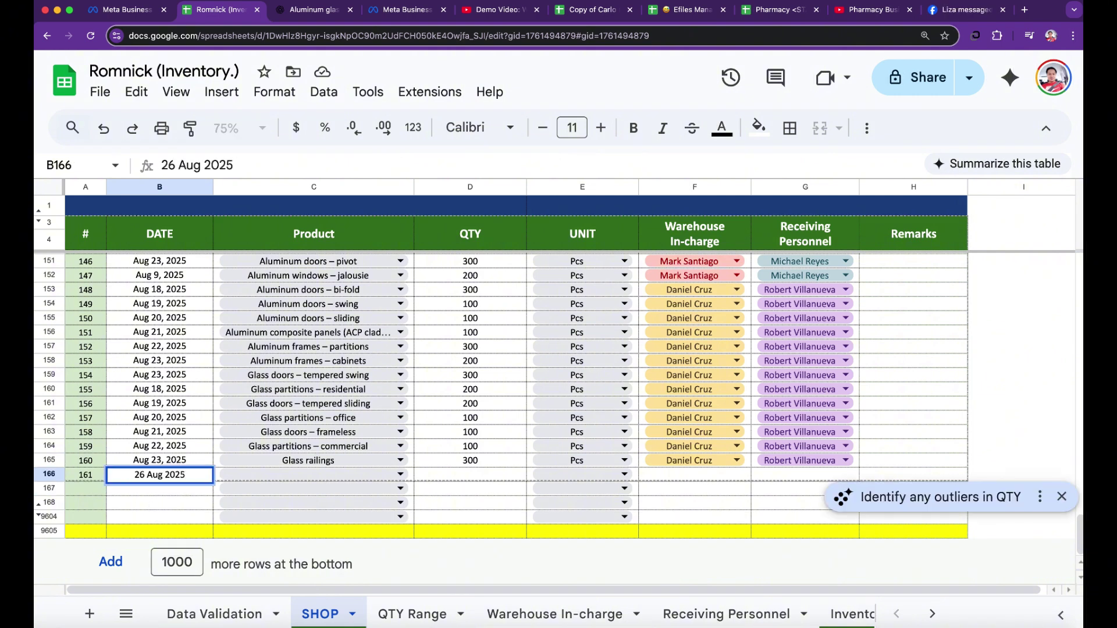
key(Return)
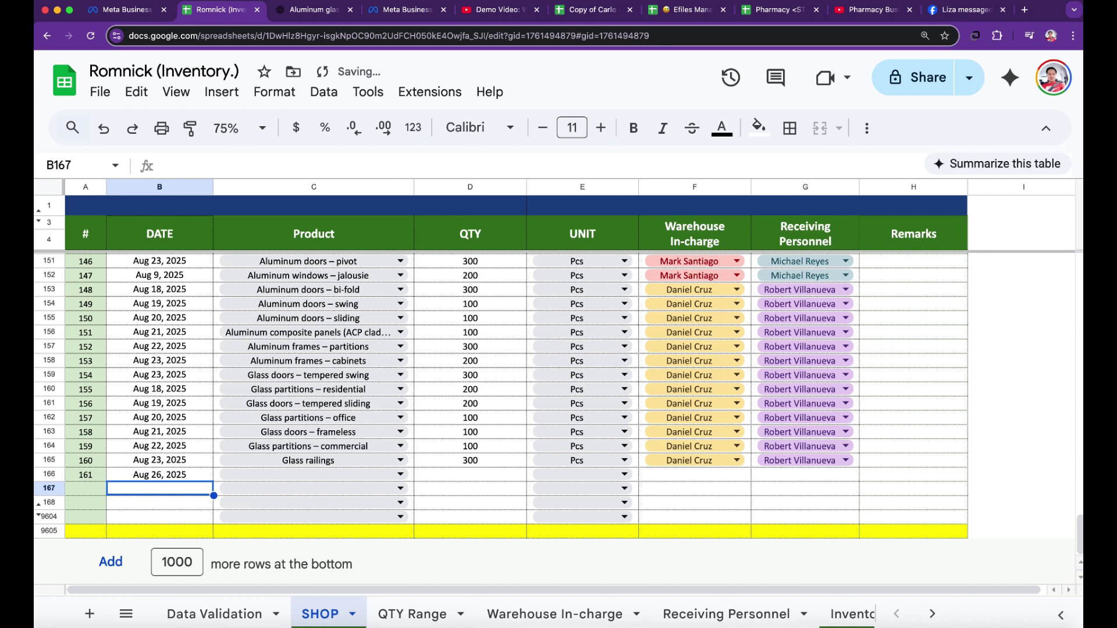
- Delete the stray date from B166 so the log ends at row 165
click(143, 474)
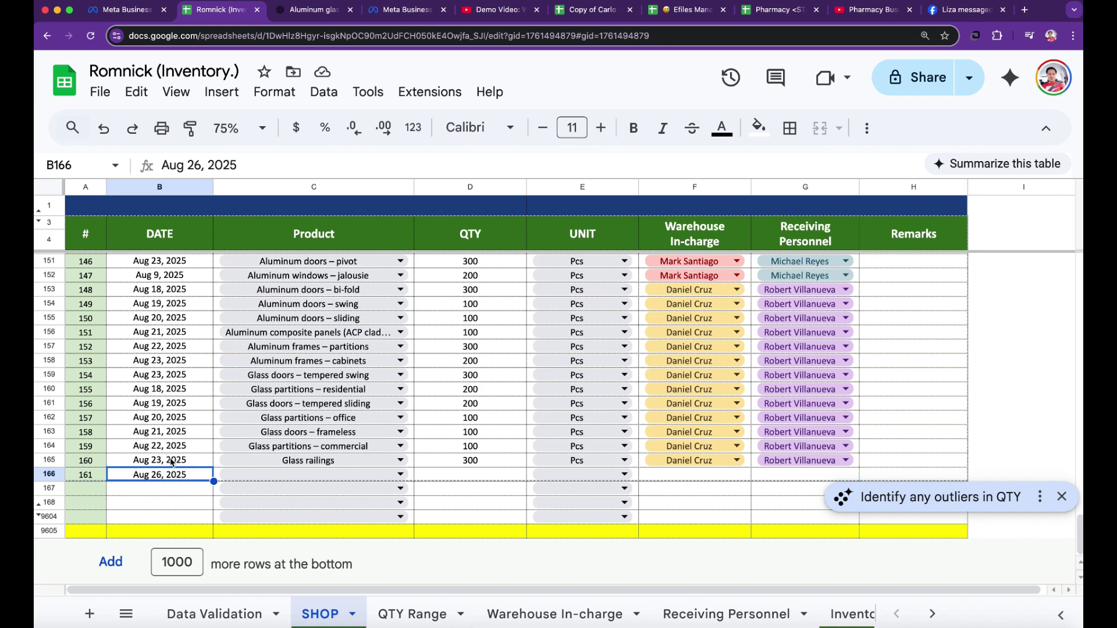
key(Delete)
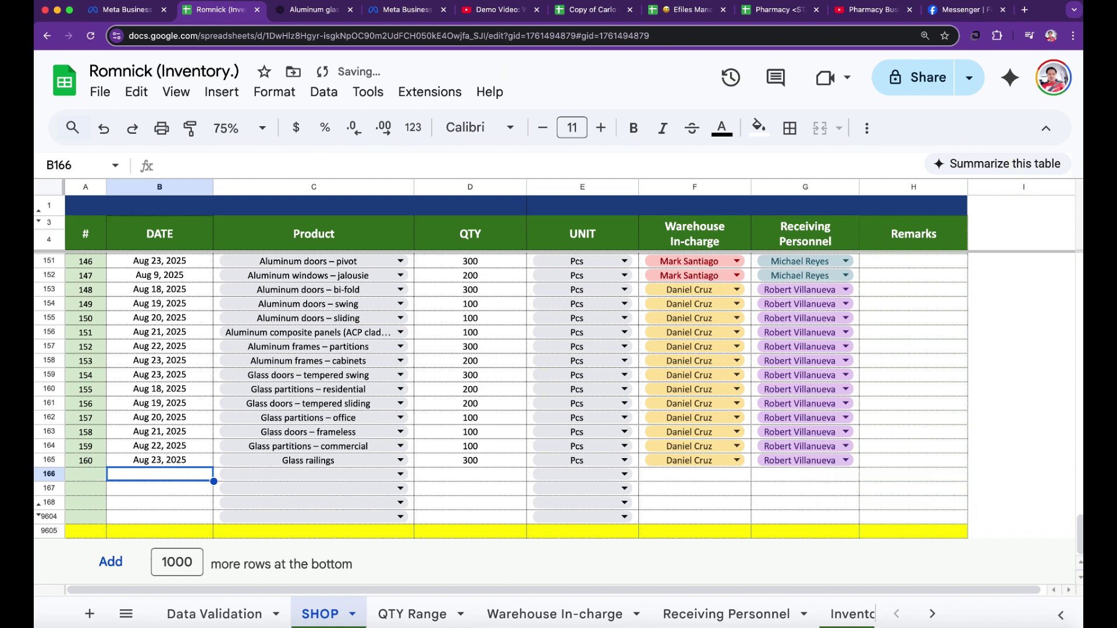
click(180, 492)
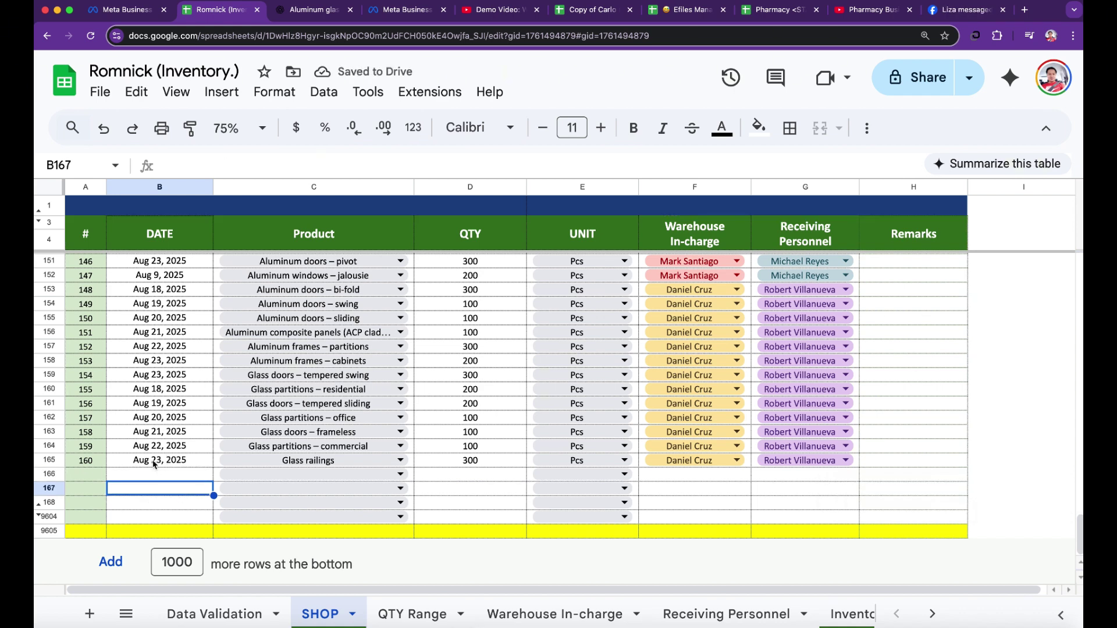
click(159, 476)
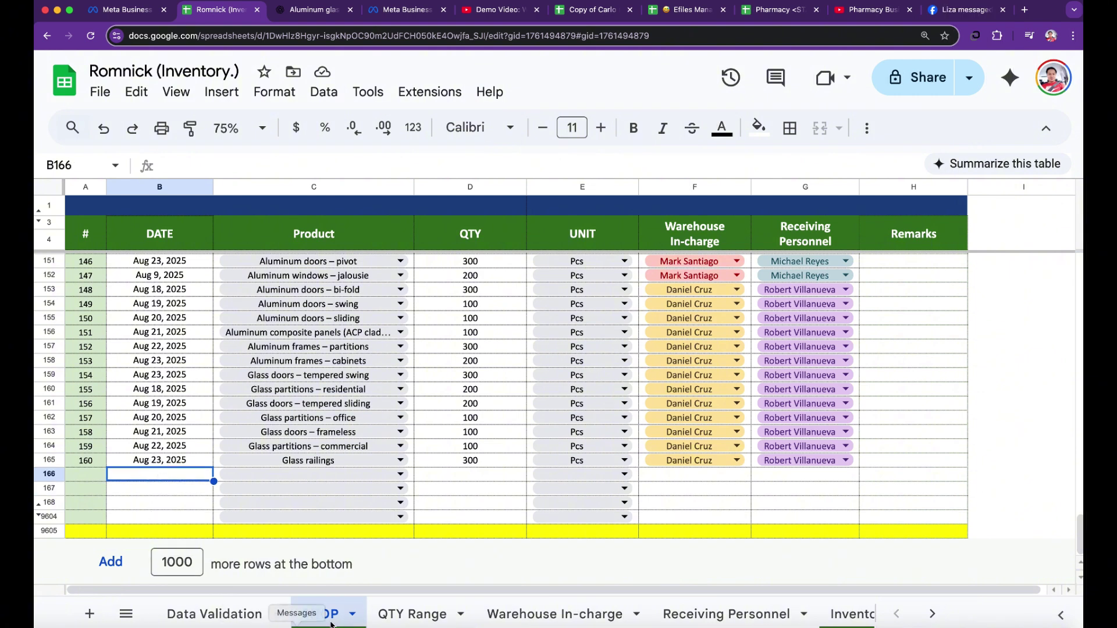
- Move the QTY Range start date from Jun 1 to Aug 1, dropping the Total to 31300
click(411, 615)
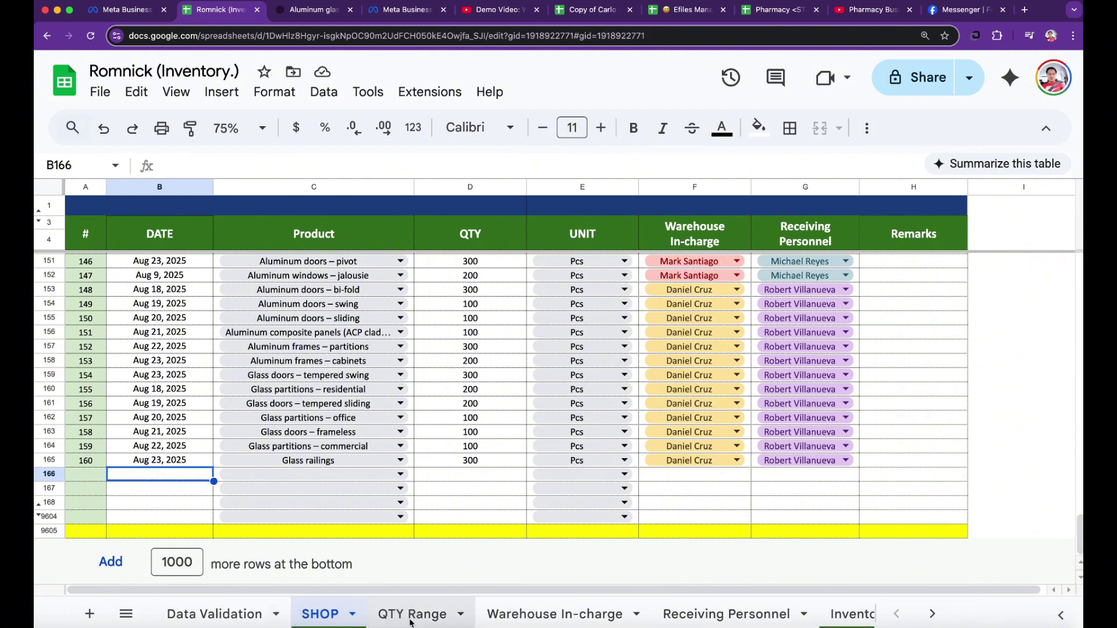
scroll(228, 422, down, 1)
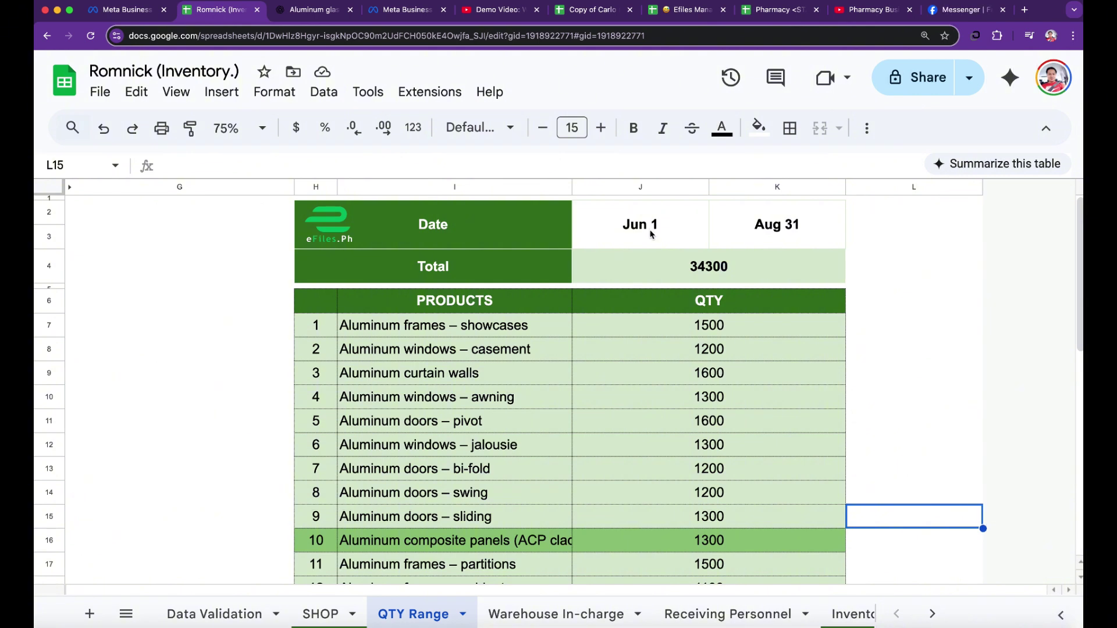
click(648, 235)
click(770, 240)
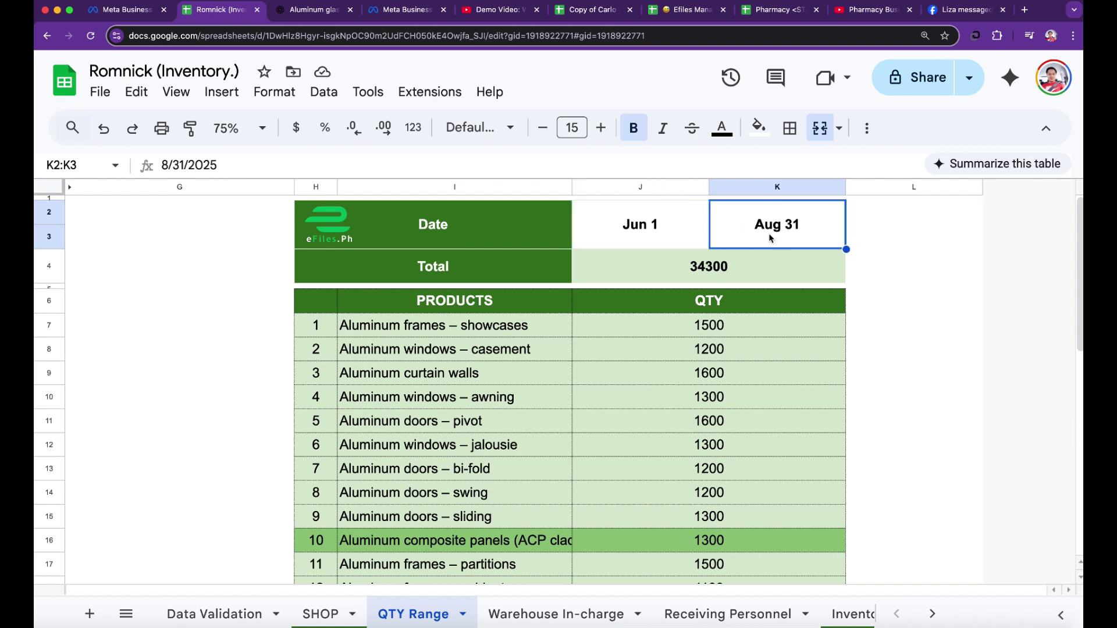
double_click(671, 229)
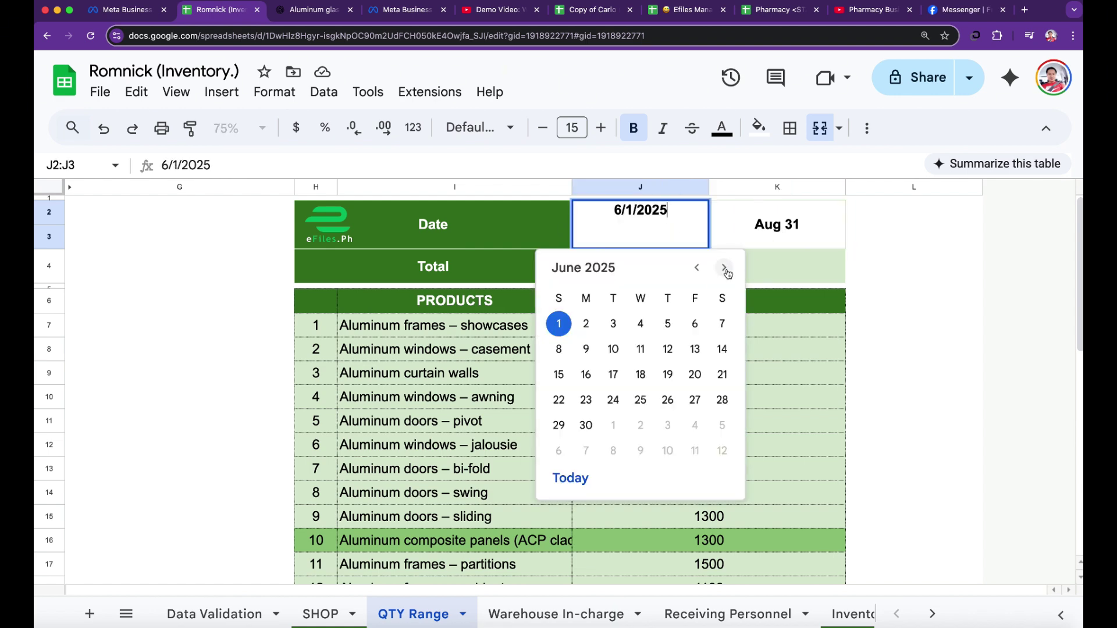
click(724, 269)
click(725, 270)
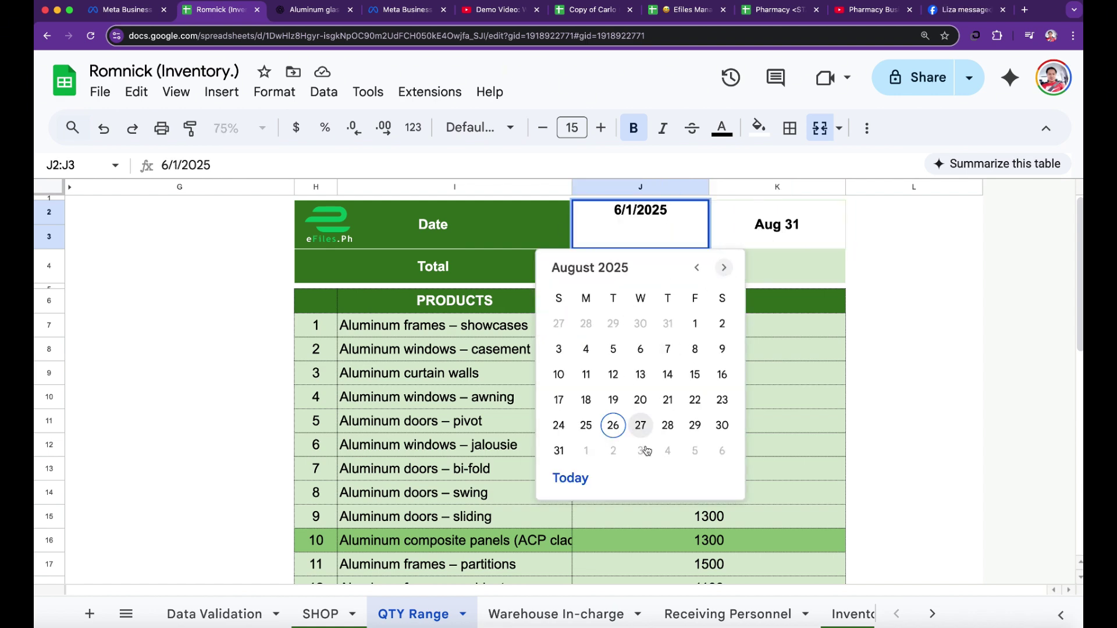
click(695, 323)
click(964, 352)
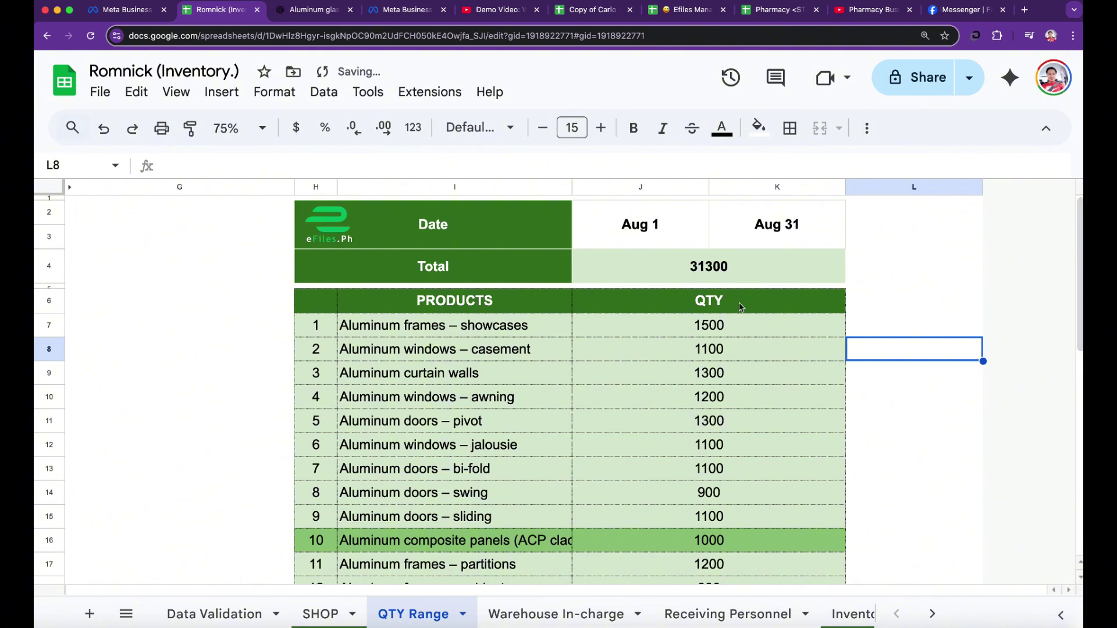
click(720, 273)
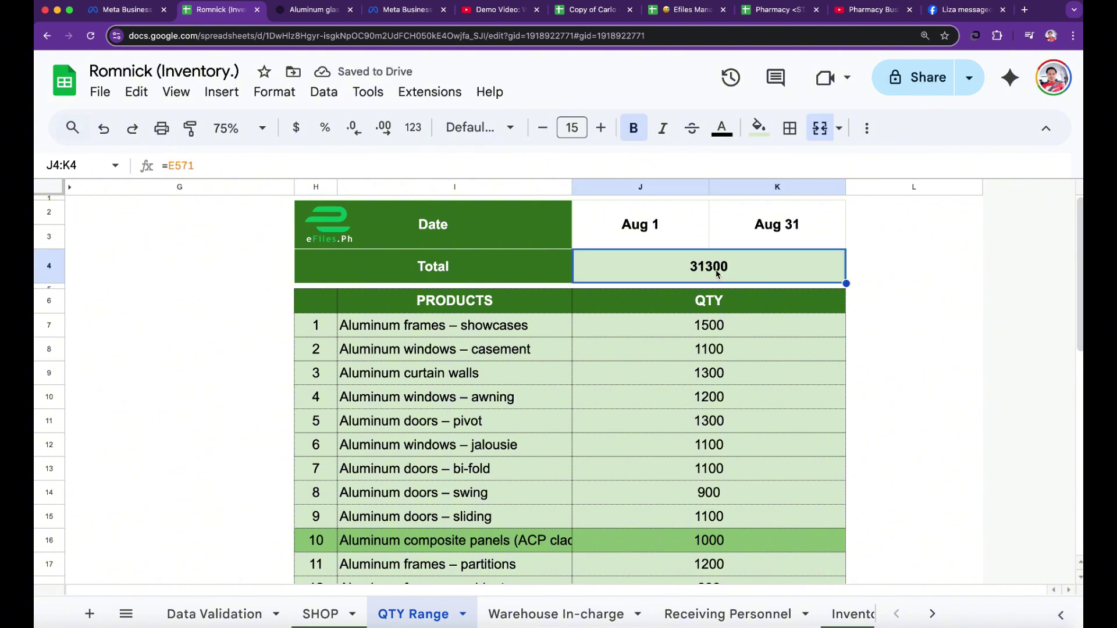
click(274, 92)
- Format the QTY Range Total as a comma-separated number with no decimals, showing 31,300
mouse_move(352, 170)
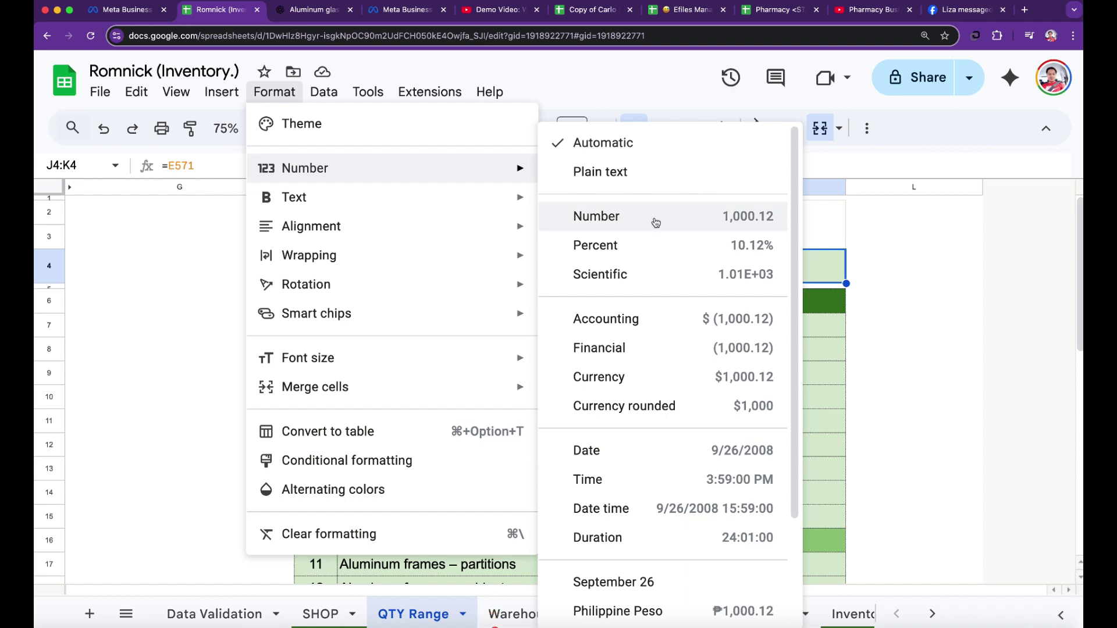
click(656, 220)
click(353, 128)
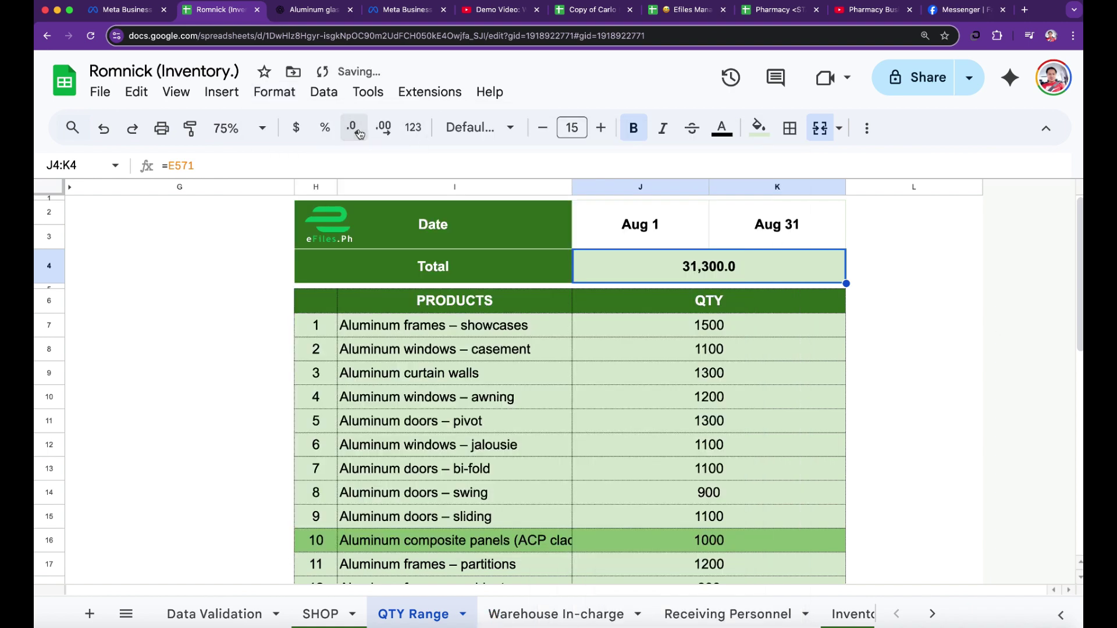
click(354, 128)
click(901, 375)
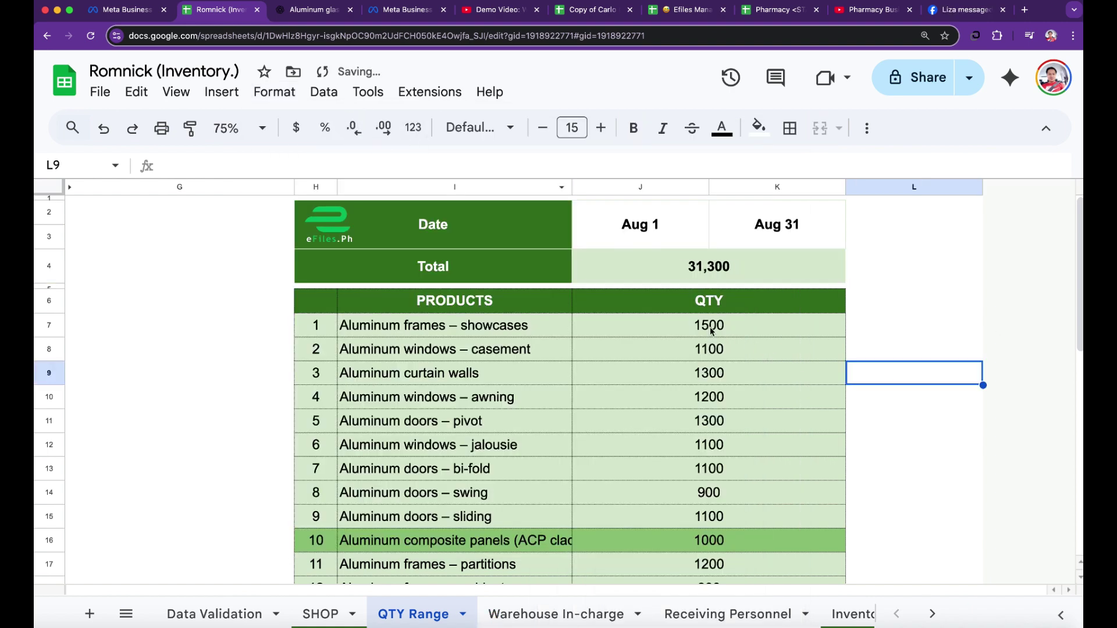
- Format the quantities in J7:K571 as whole numbers with thousands separators, e.g. 1,500
drag(711, 331, 701, 431)
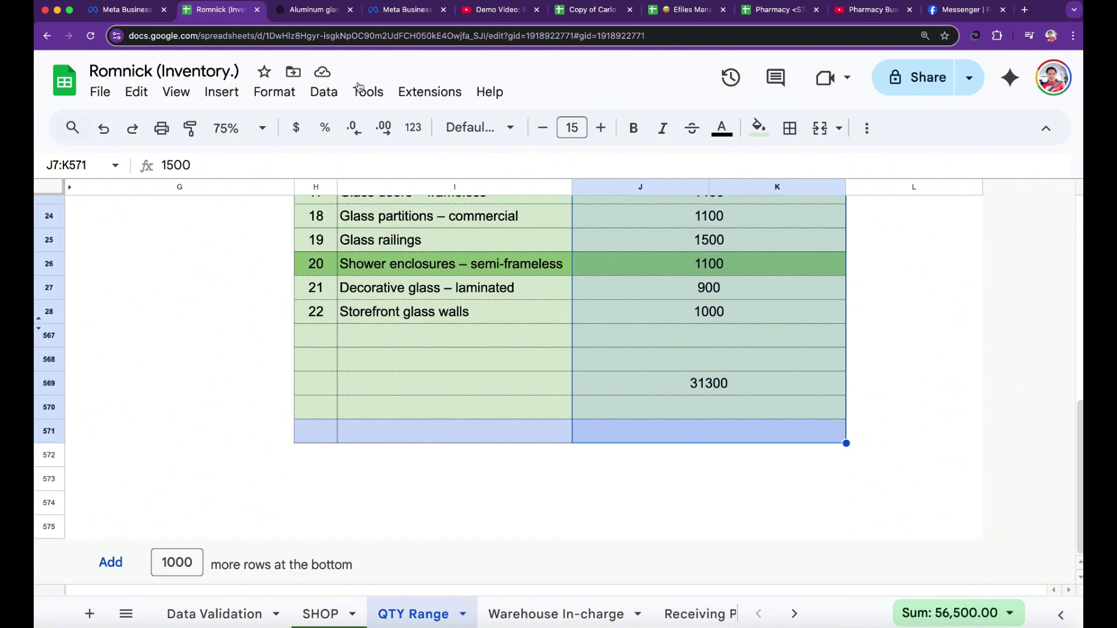
click(275, 91)
mouse_move(305, 168)
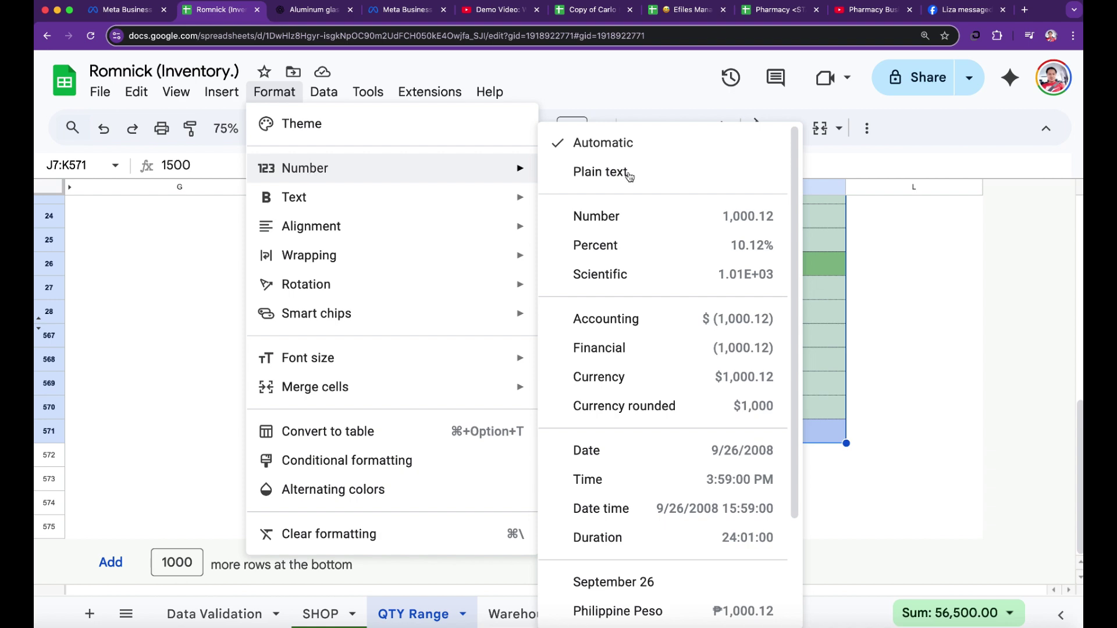
click(668, 222)
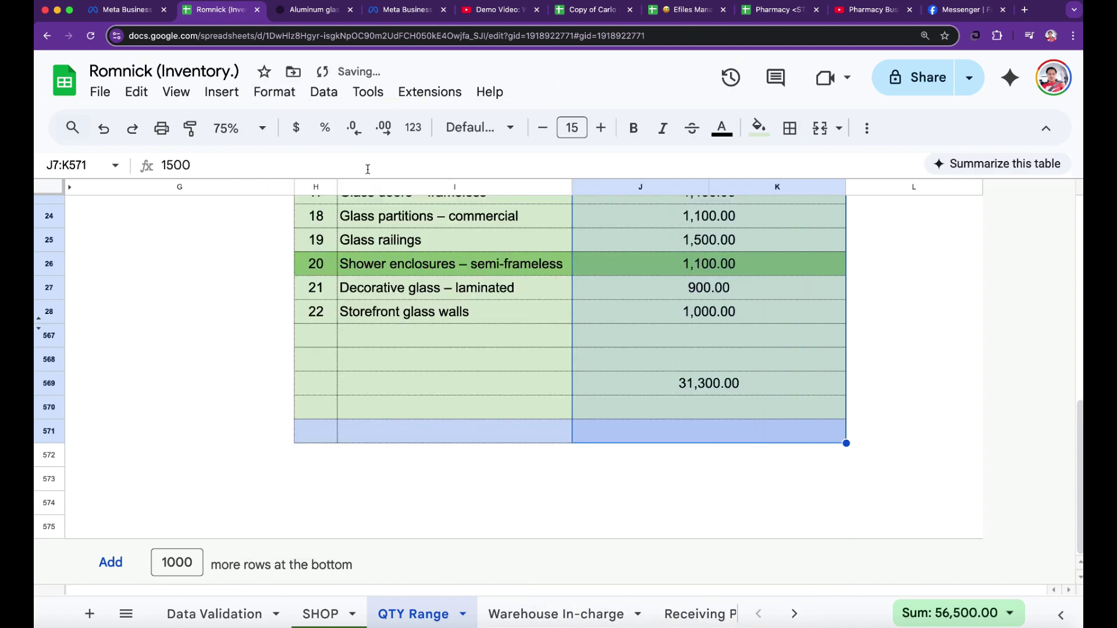
click(354, 128)
click(354, 128)
scroll(599, 399, up, 1)
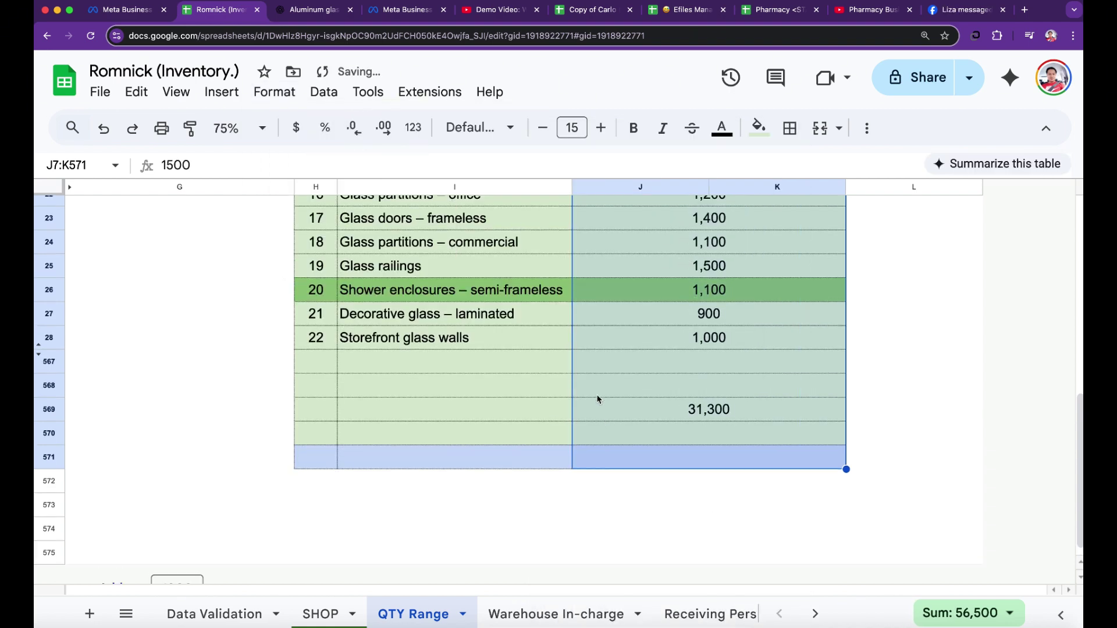
scroll(576, 395, up, 5)
click(932, 330)
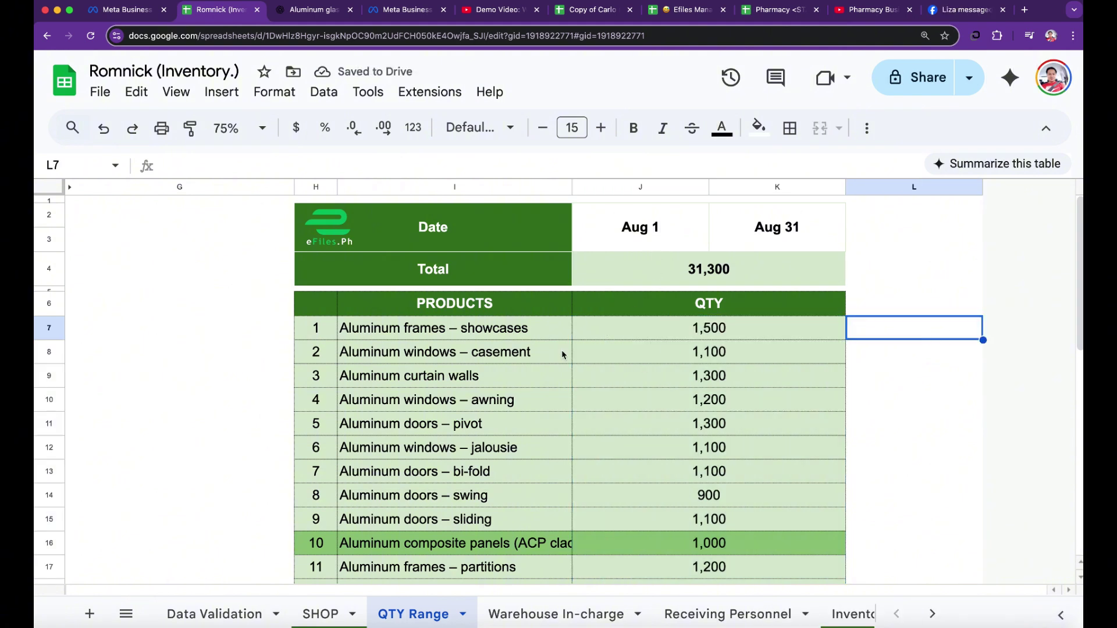
click(636, 238)
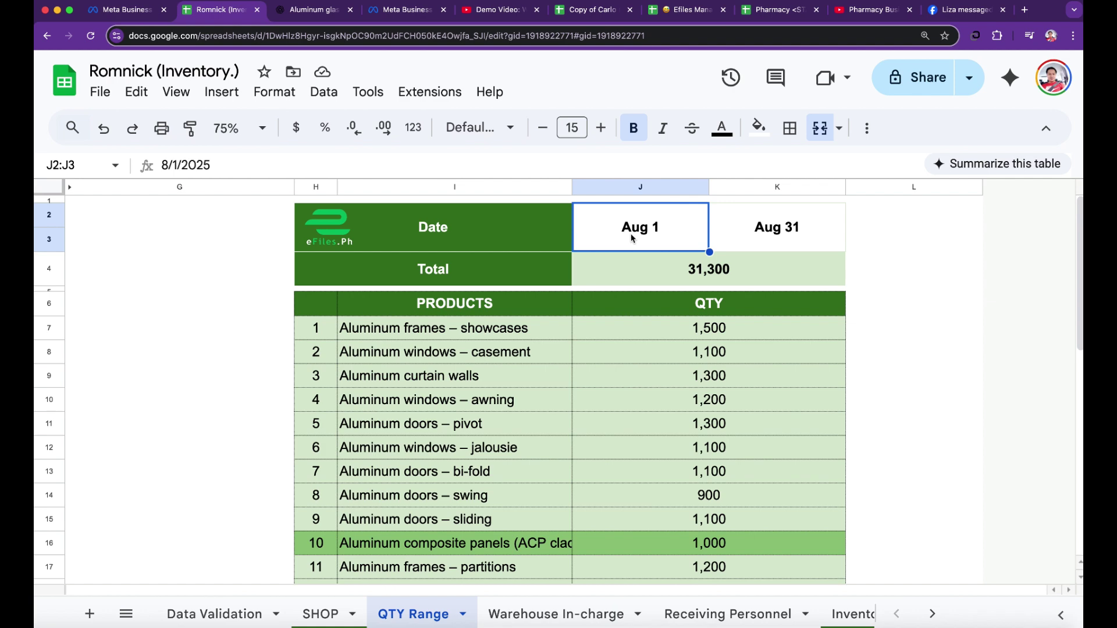
- Check the Aug 1–Aug 31 date range and the reformatted 1,500 quantity on QTY Range
click(768, 241)
click(907, 326)
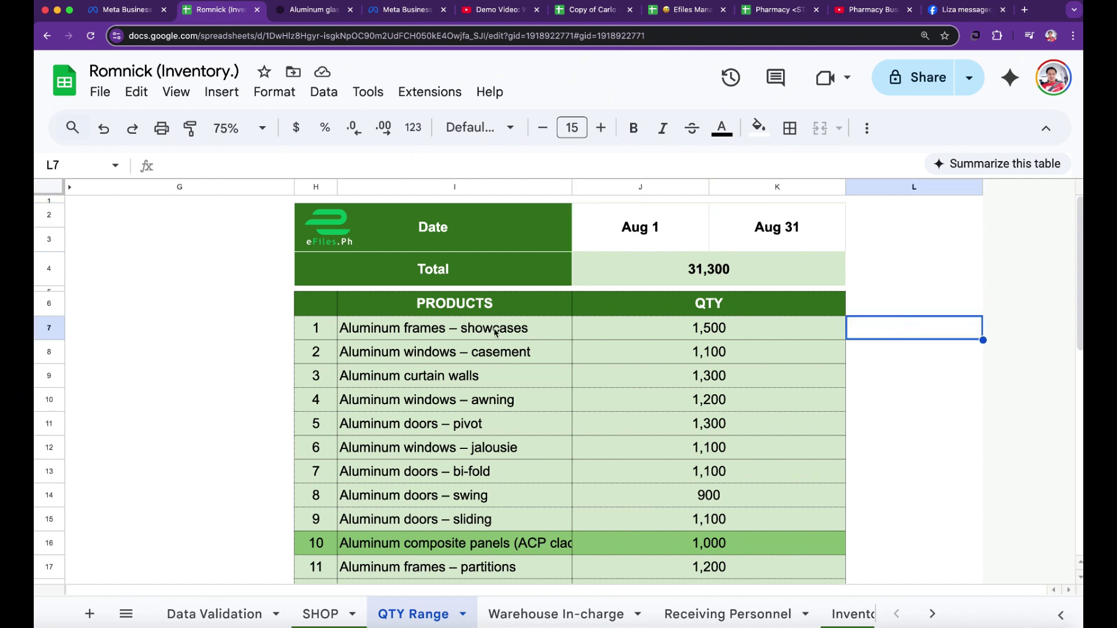
click(741, 335)
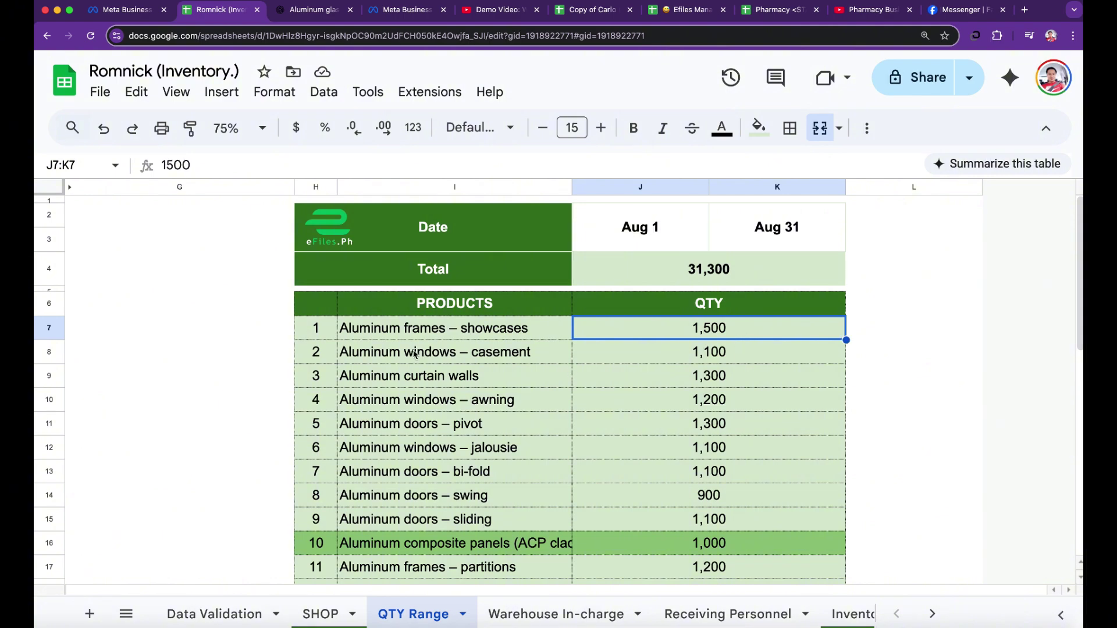
scroll(730, 378, down, 3)
scroll(724, 376, up, 3)
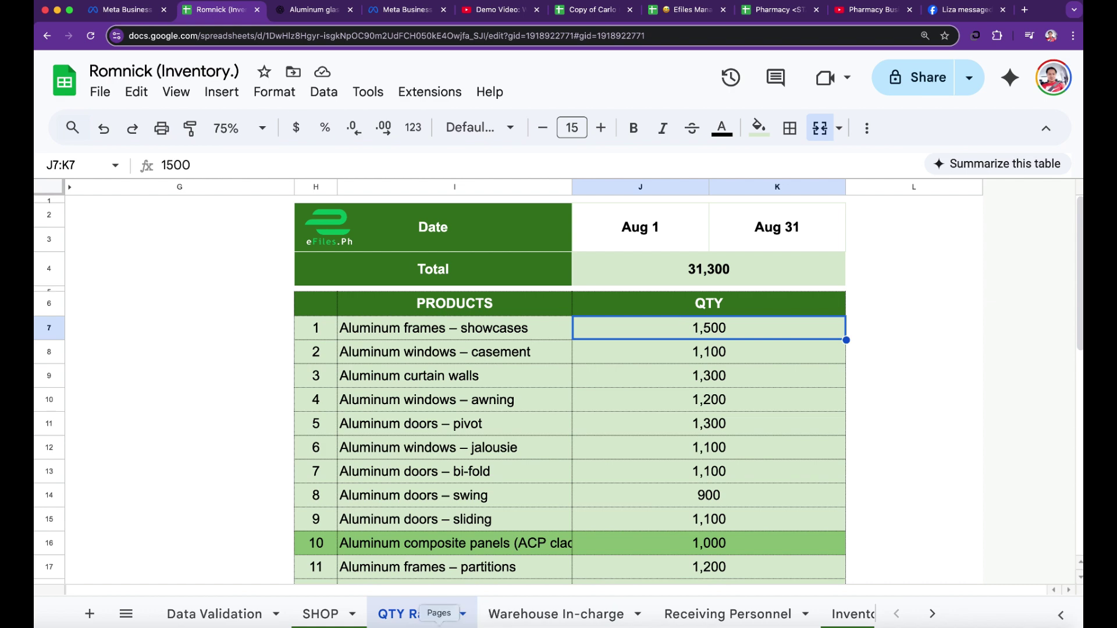
- Flip between the SHOP and QTY Range sheets, then open the Warehouse In-charge sheet
click(320, 614)
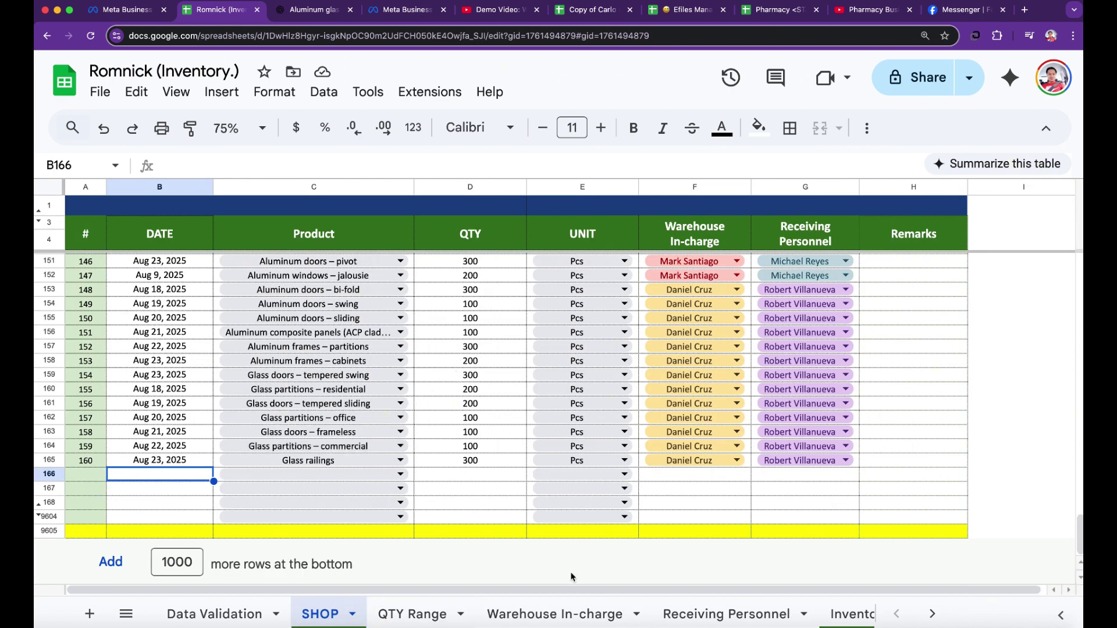
click(412, 614)
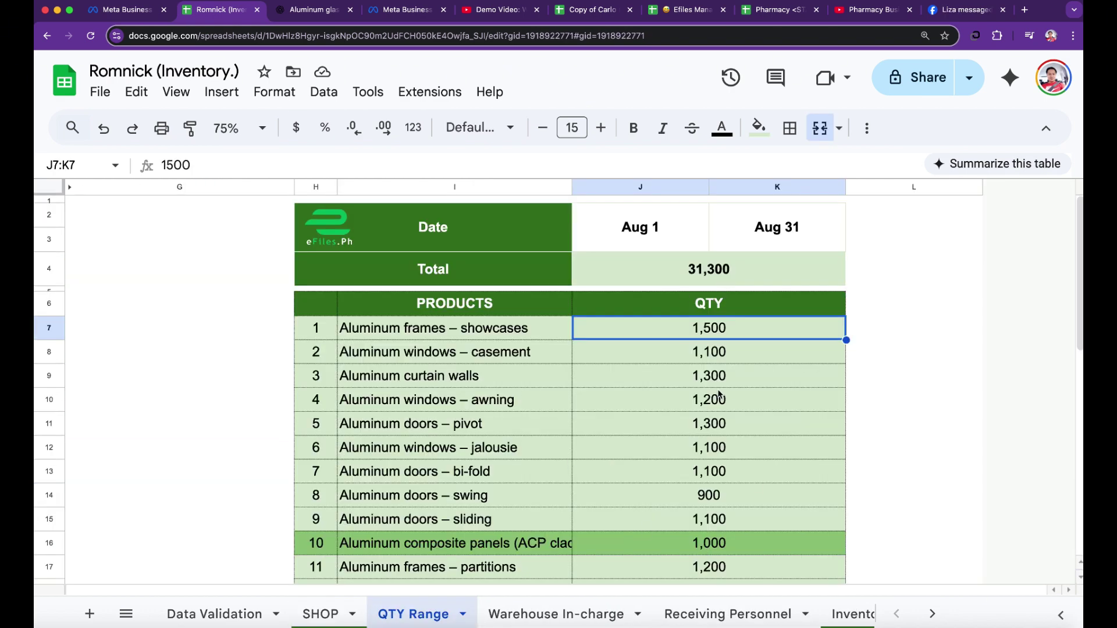
click(321, 614)
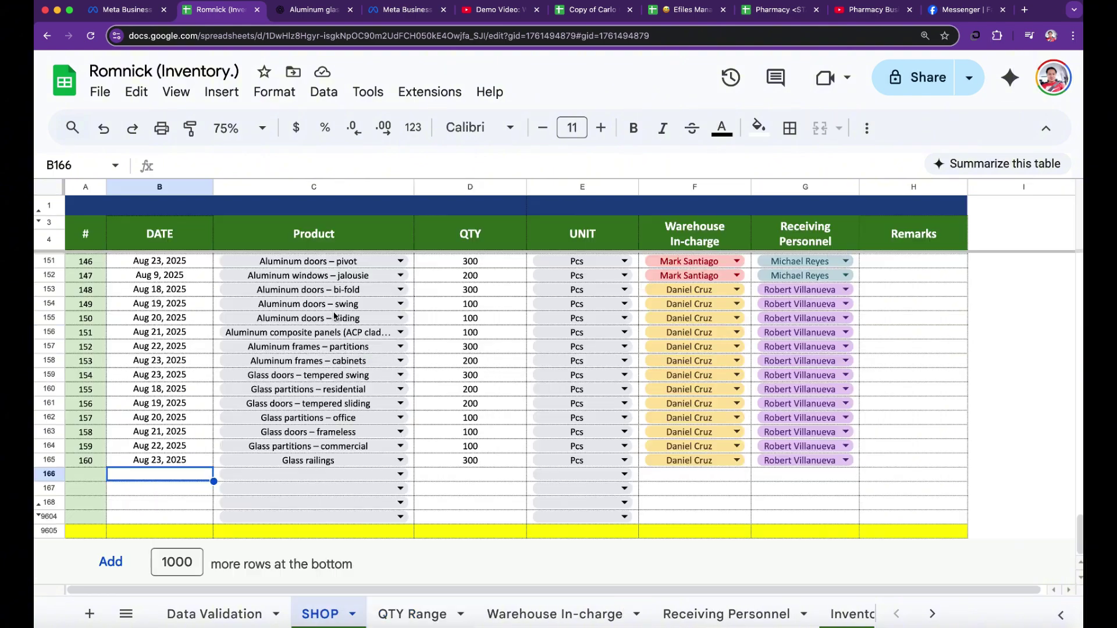
scroll(334, 317, up, 20)
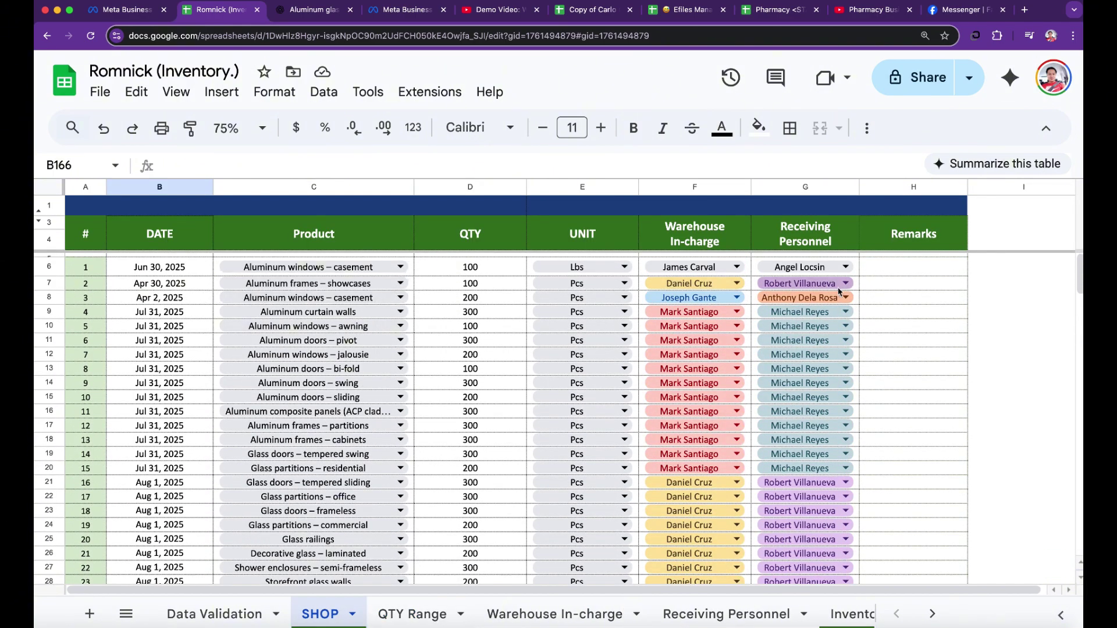
click(401, 617)
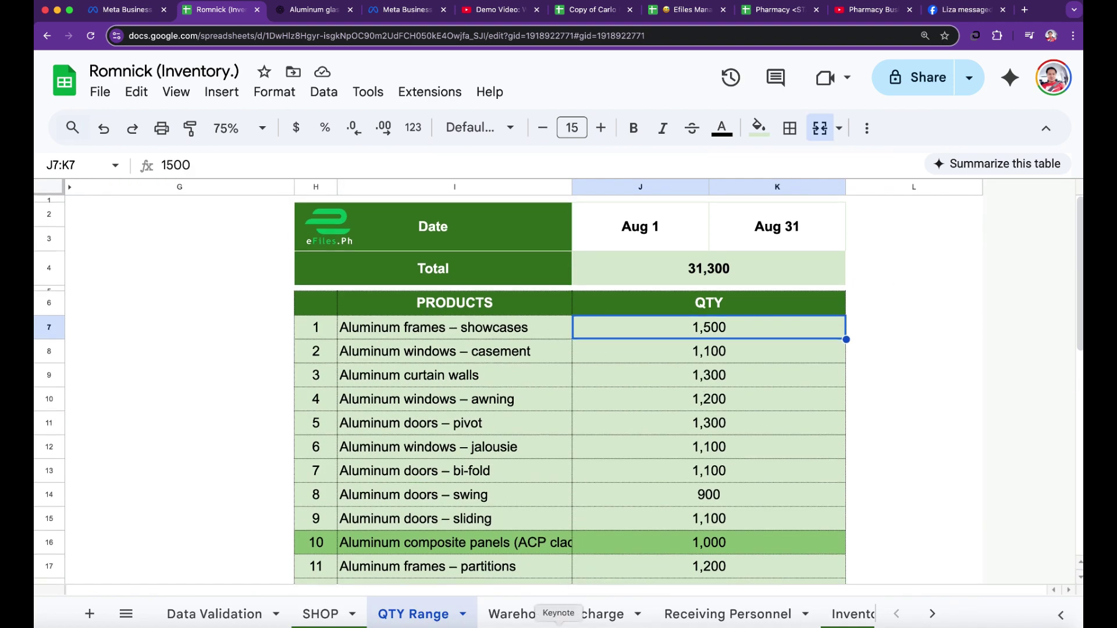
click(556, 615)
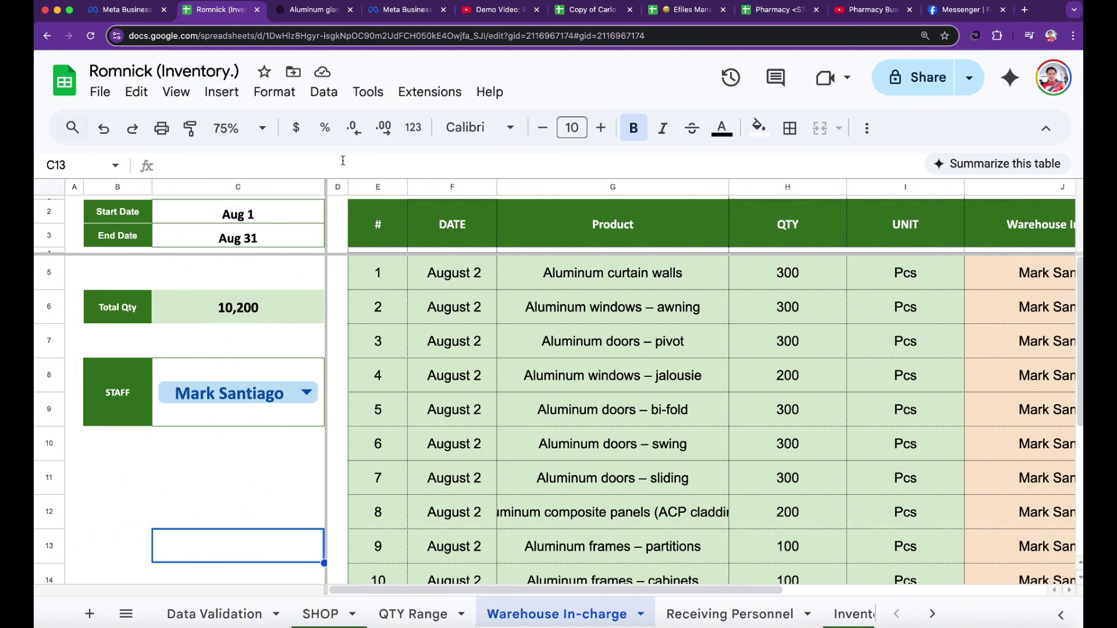
- Zoom to 50% and check the Start Date C2, End Date C3 and Total Qty formula C6
click(240, 128)
click(233, 159)
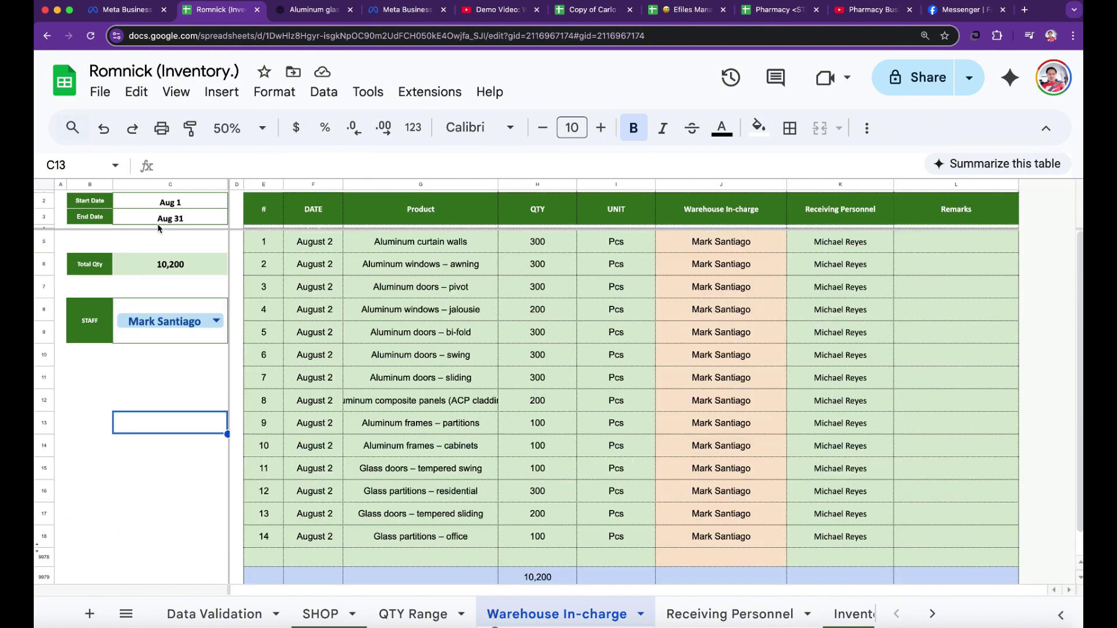
click(178, 205)
click(180, 222)
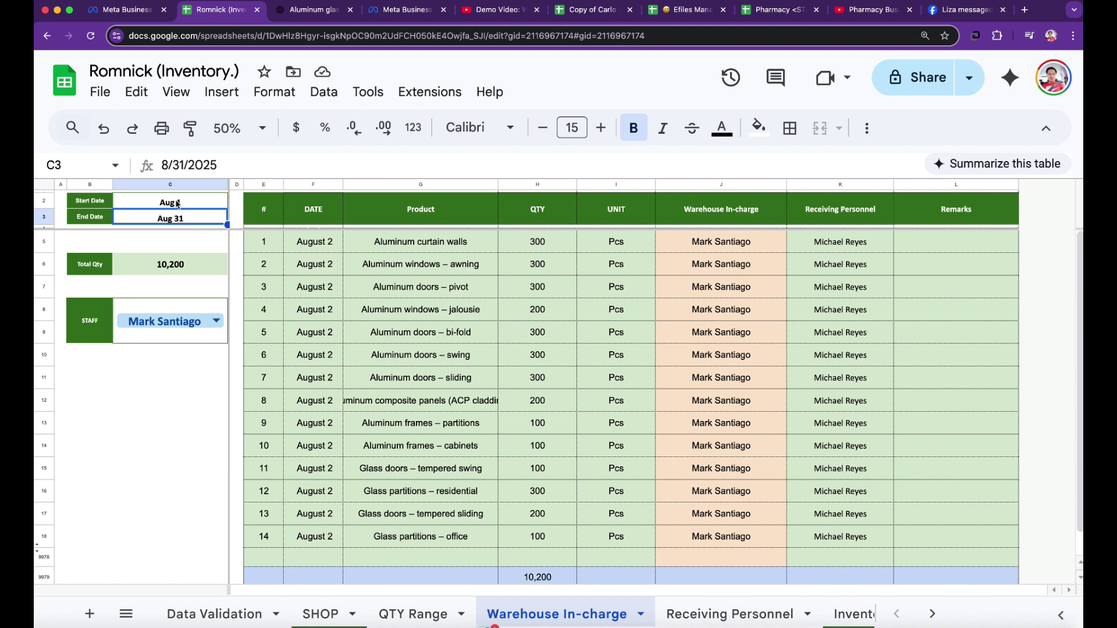
click(177, 204)
click(181, 219)
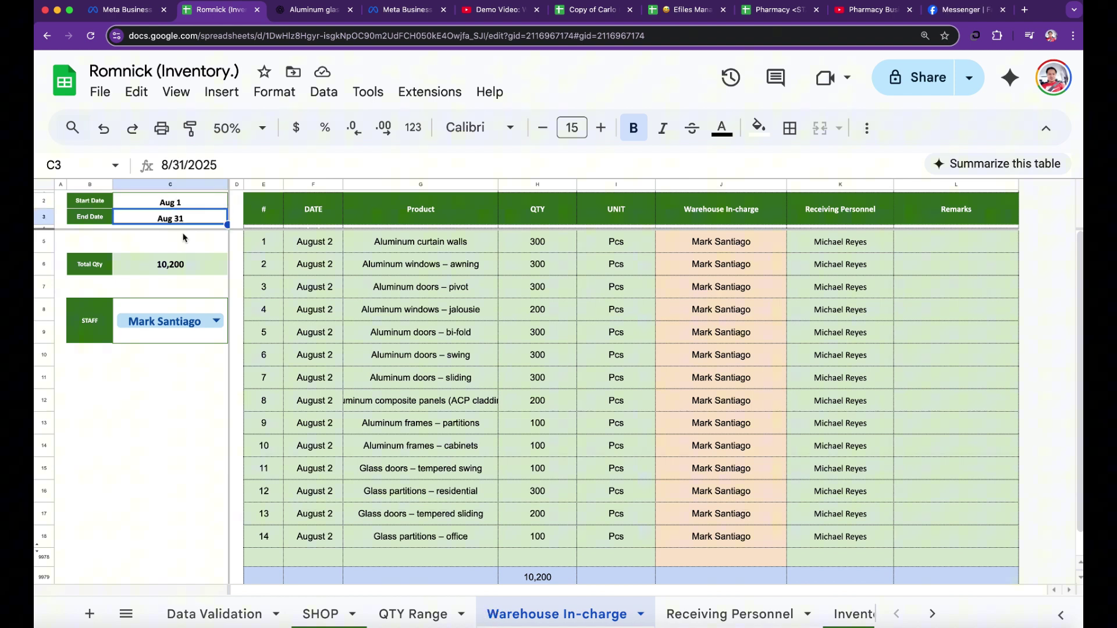
click(175, 271)
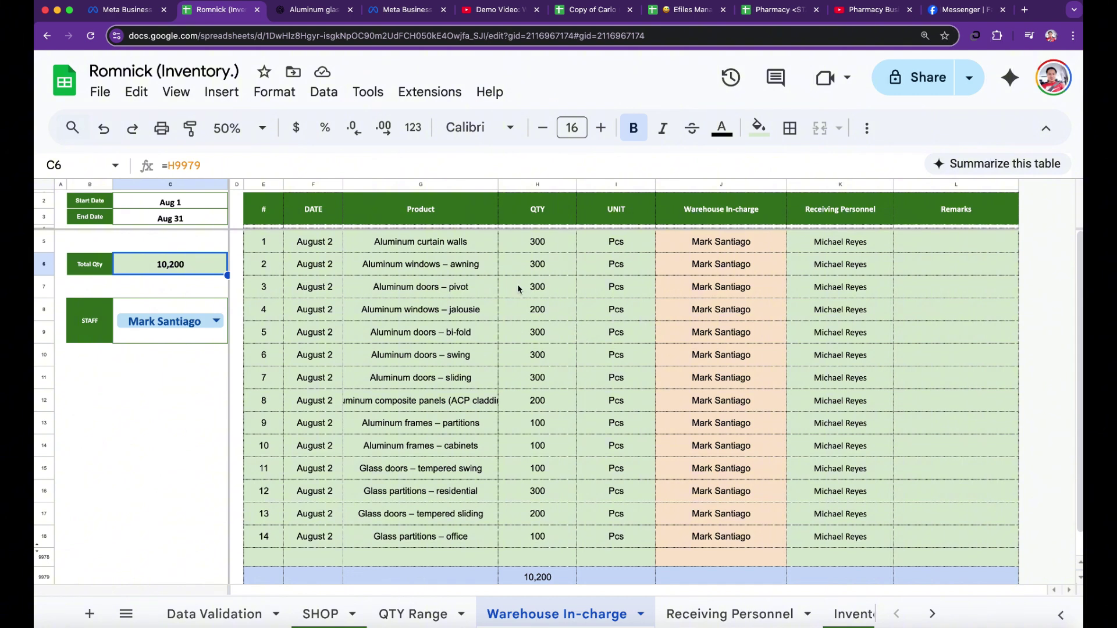
- Review the Warehouse In-charge, DATE, Receiving Personnel and Remarks columns, then move to Receiving Personnel
drag(725, 249, 742, 559)
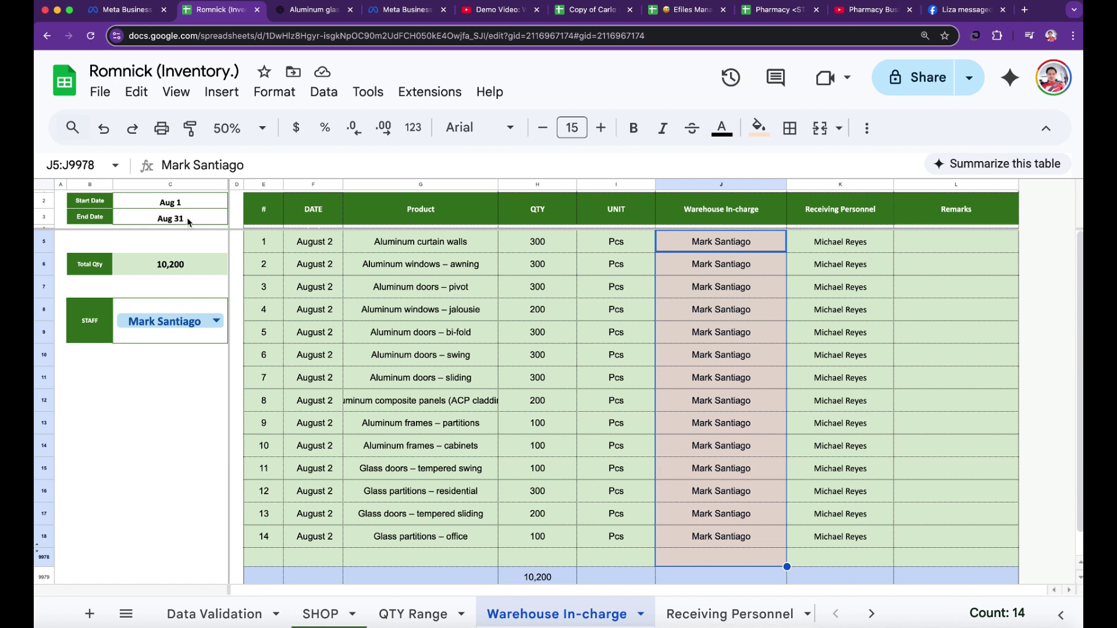
drag(325, 249, 338, 536)
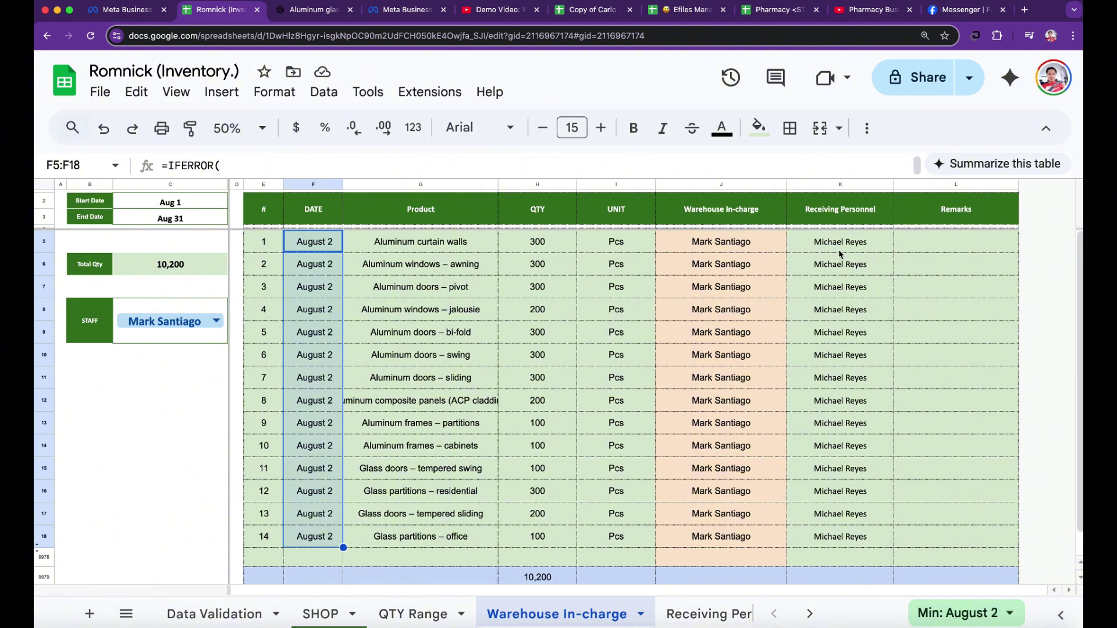
drag(833, 242, 848, 511)
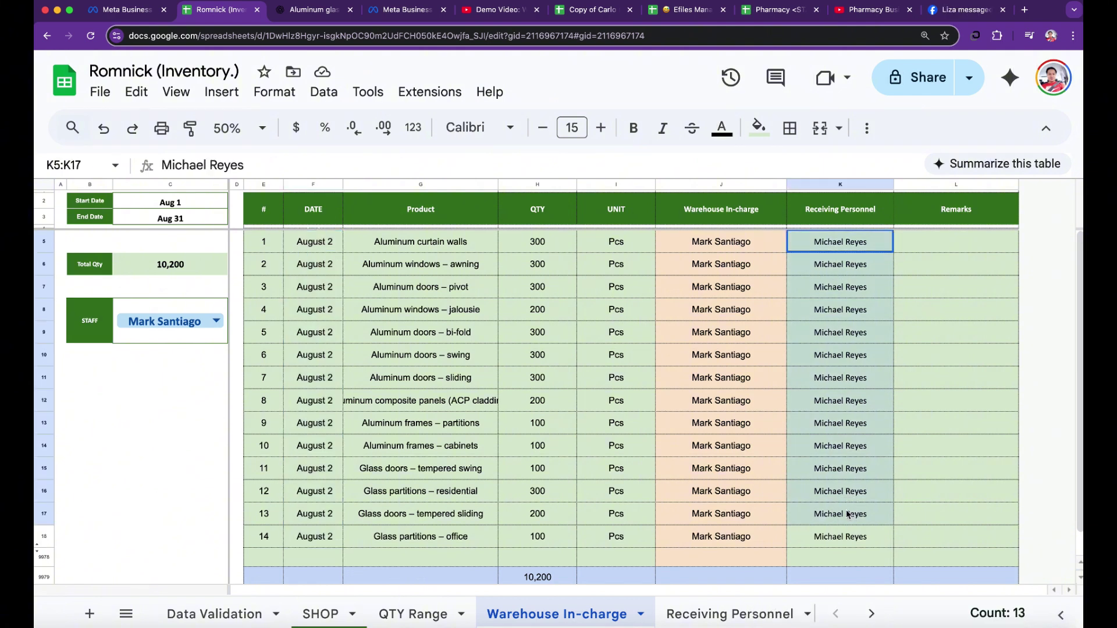
click(972, 249)
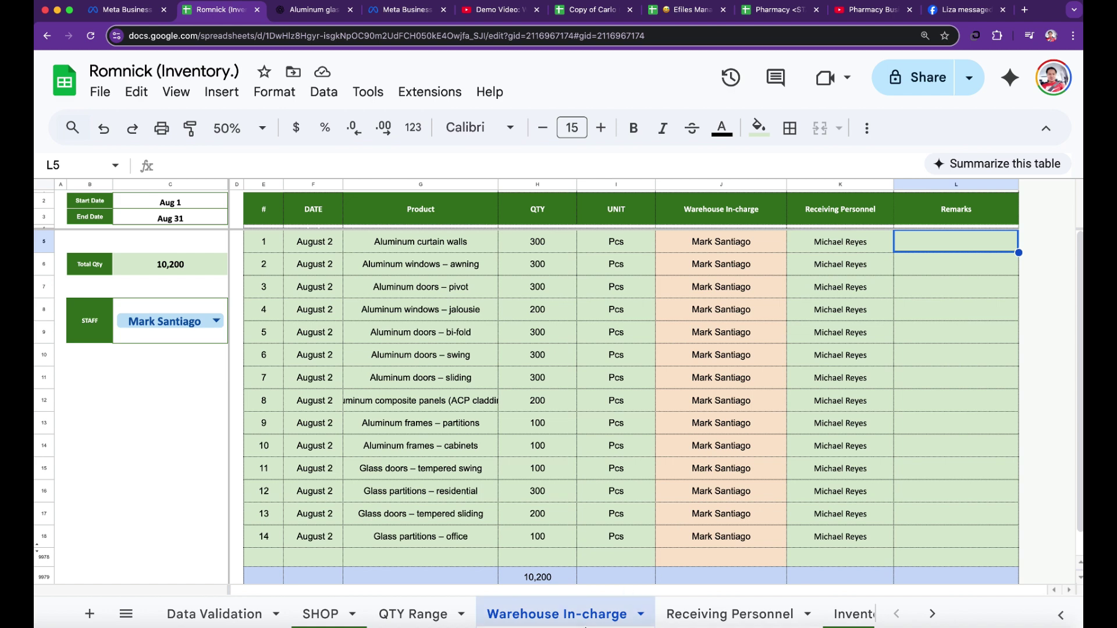
click(735, 620)
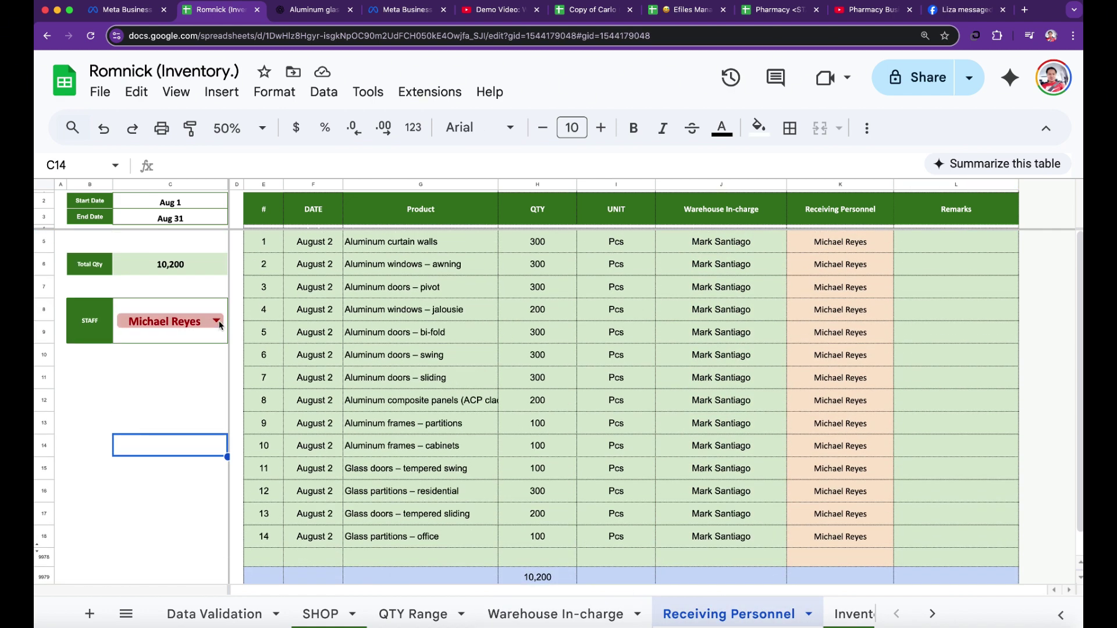
- Filter the Receiving Personnel log to another staff member from the STAFF dropdown, totalling 12,200
click(219, 320)
click(214, 388)
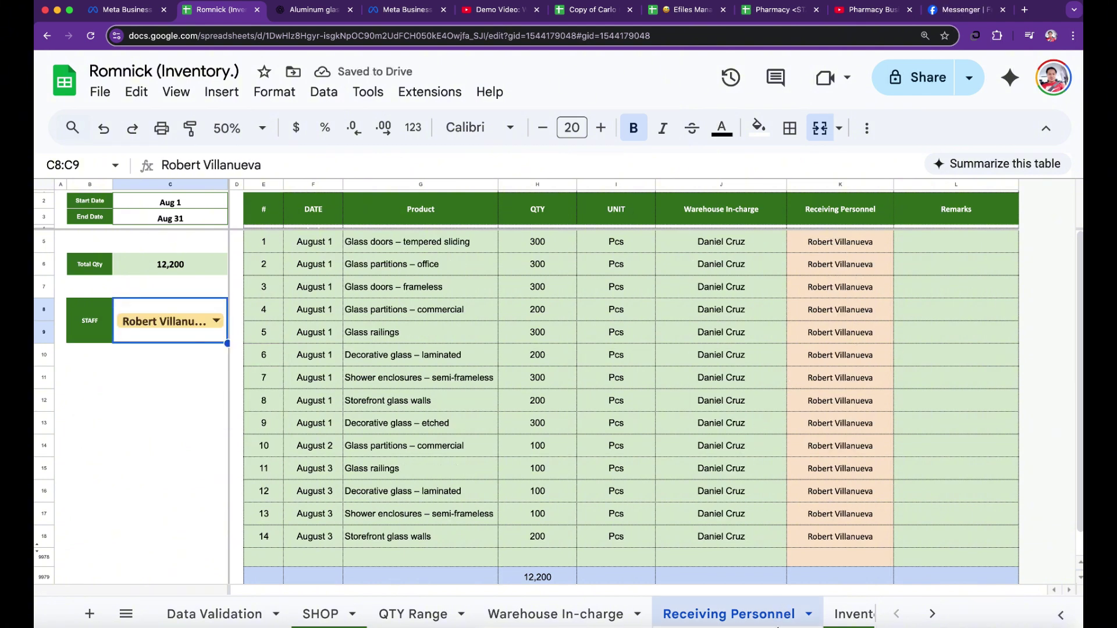
scroll(750, 614, right, 2)
- Look over the Inventory and Stocks In sheets, then go to Data Validation and select F23
click(710, 618)
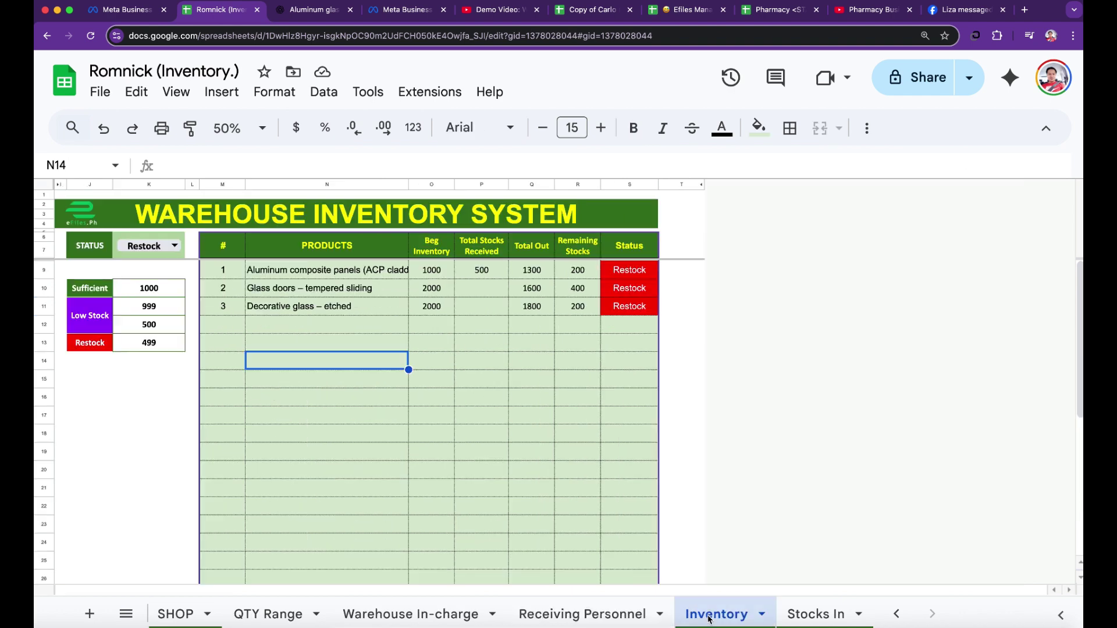
click(802, 616)
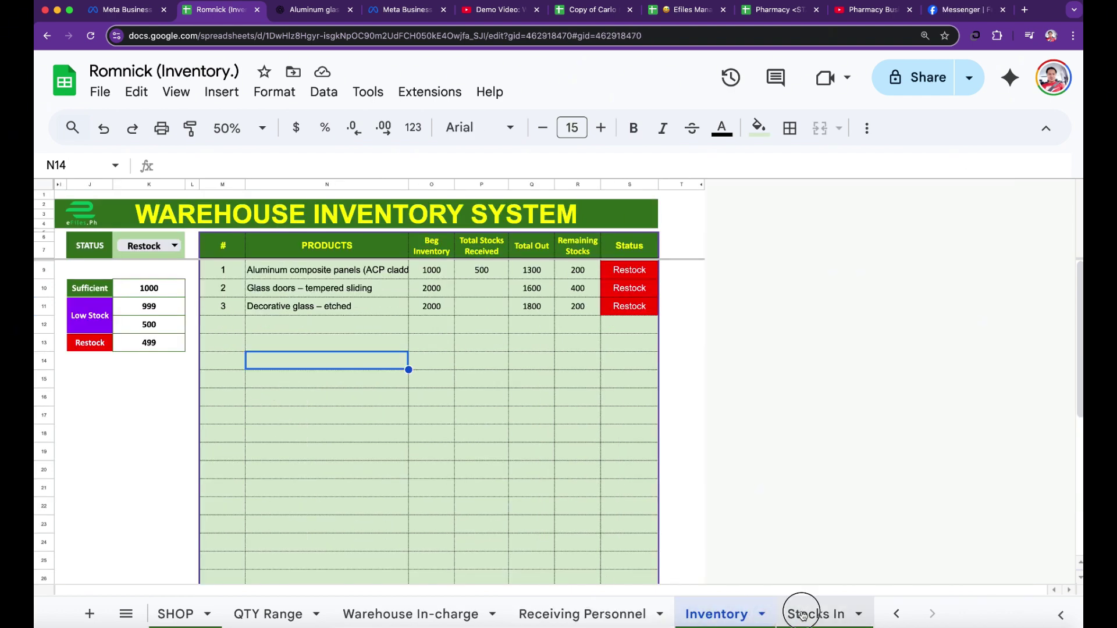
click(718, 617)
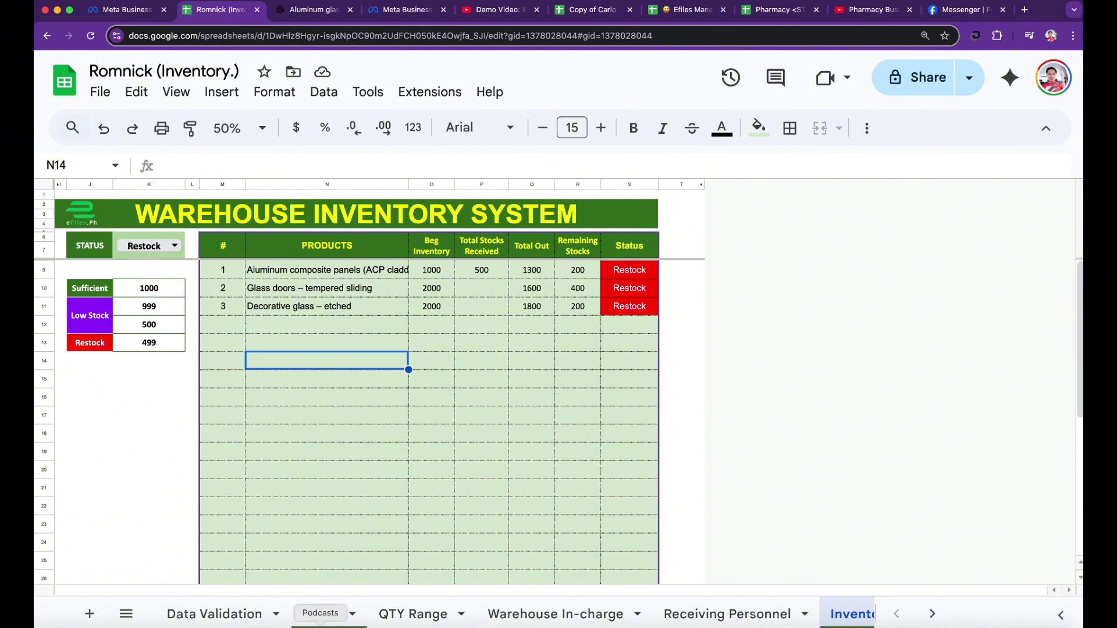
click(209, 618)
click(307, 486)
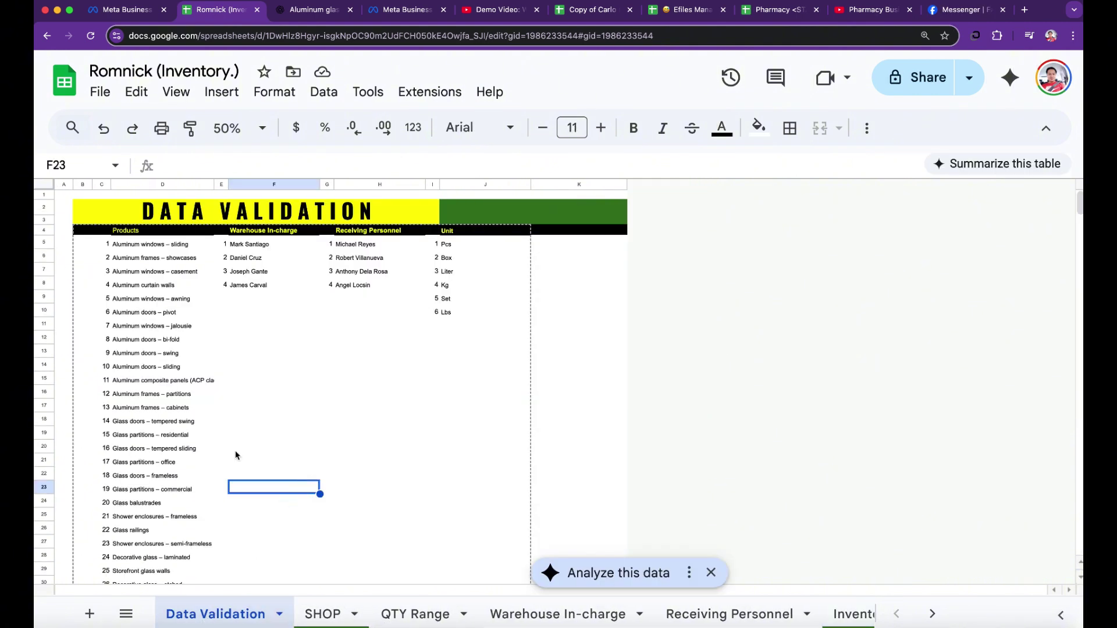
- Select the 29-product list on Data Validation, starting from Aluminum windows – sliding, to review it
click(137, 247)
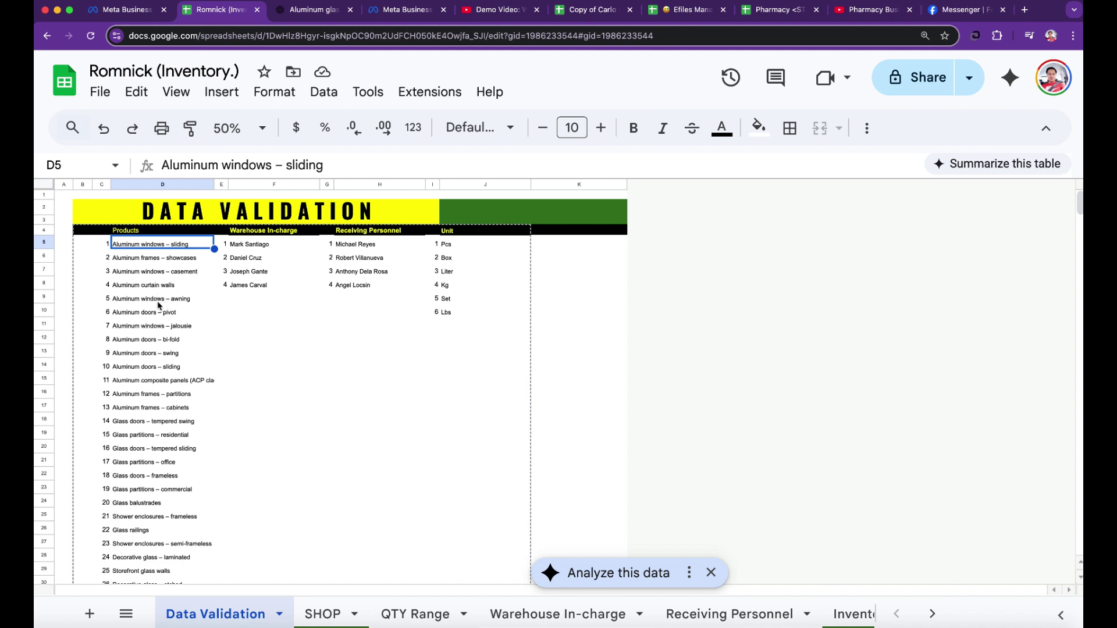
click(139, 257)
drag(135, 244, 156, 524)
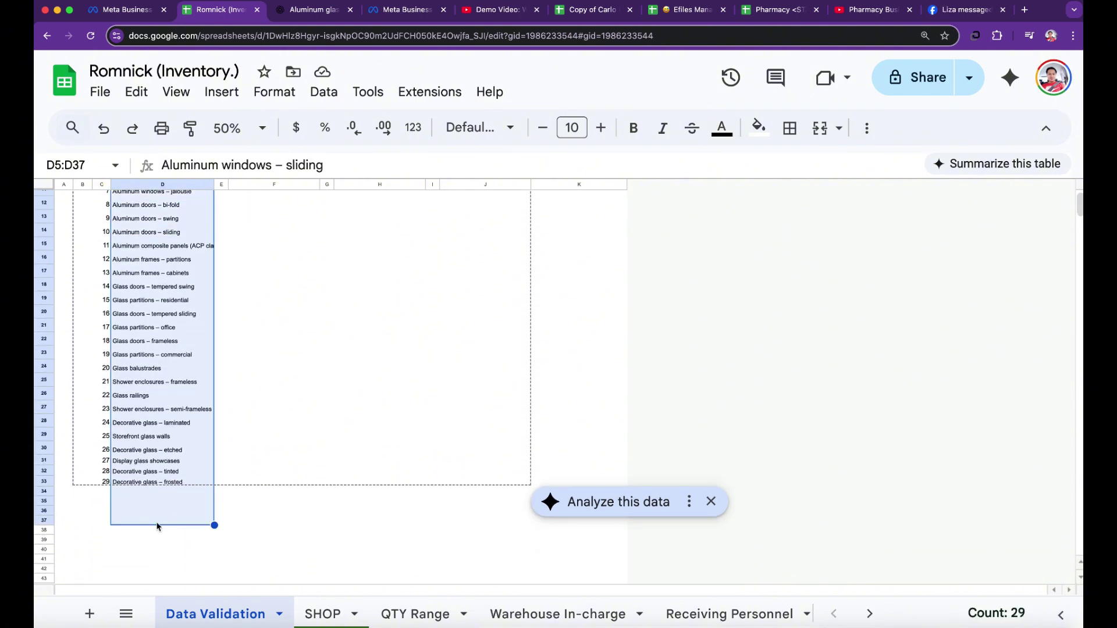
scroll(156, 518, up, 3)
scroll(155, 517, down, 5)
scroll(157, 506, down, 3)
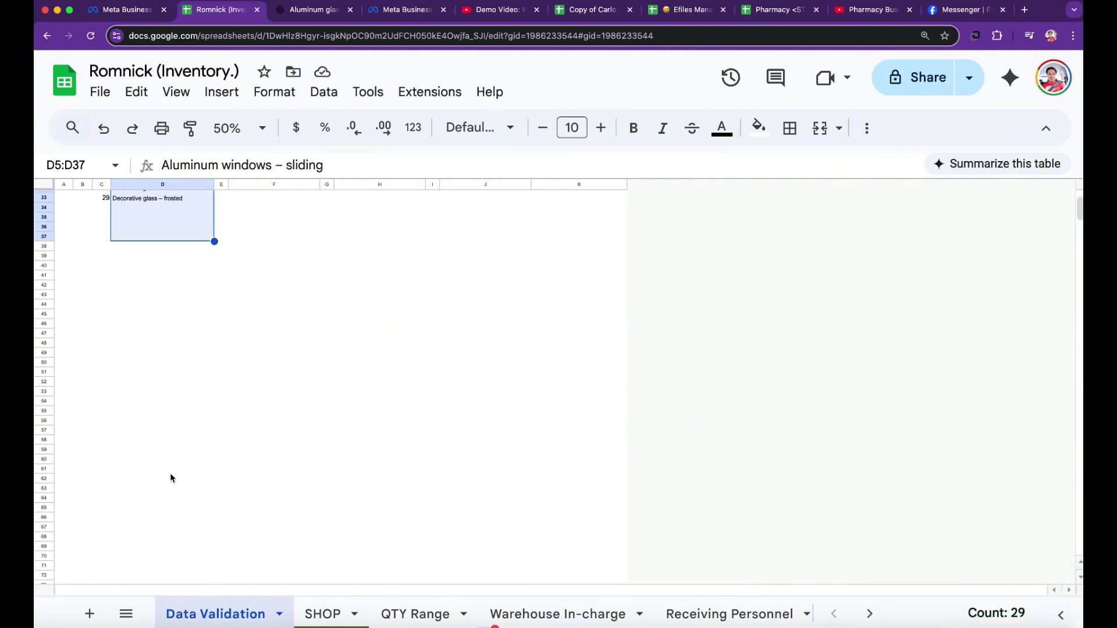
scroll(170, 474, up, 7)
scroll(157, 498, down, 3)
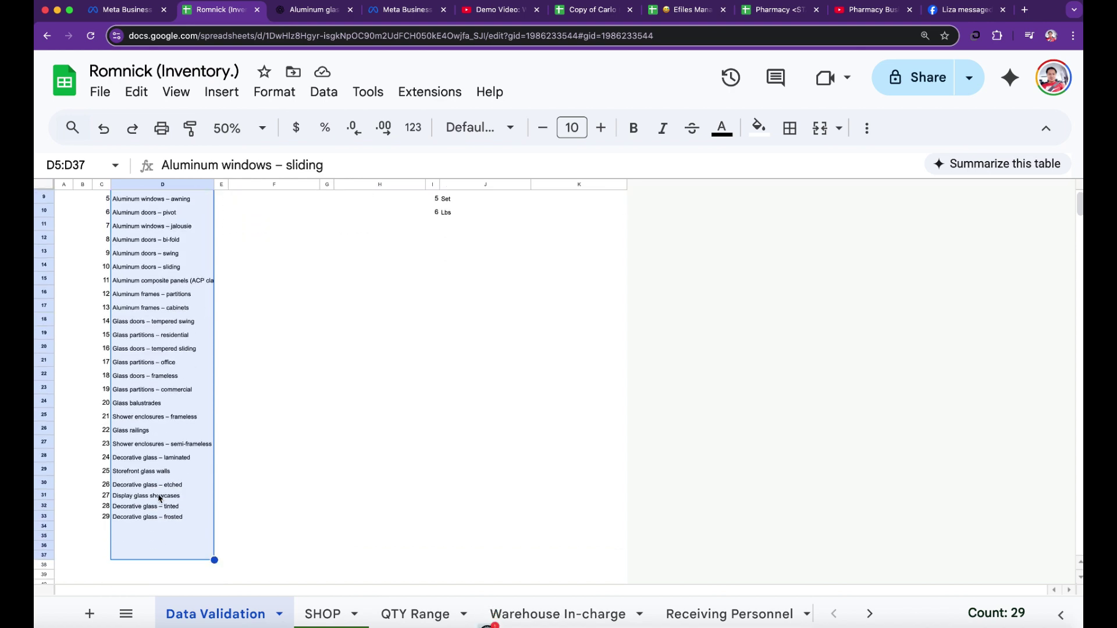
scroll(165, 483, up, 3)
click(363, 425)
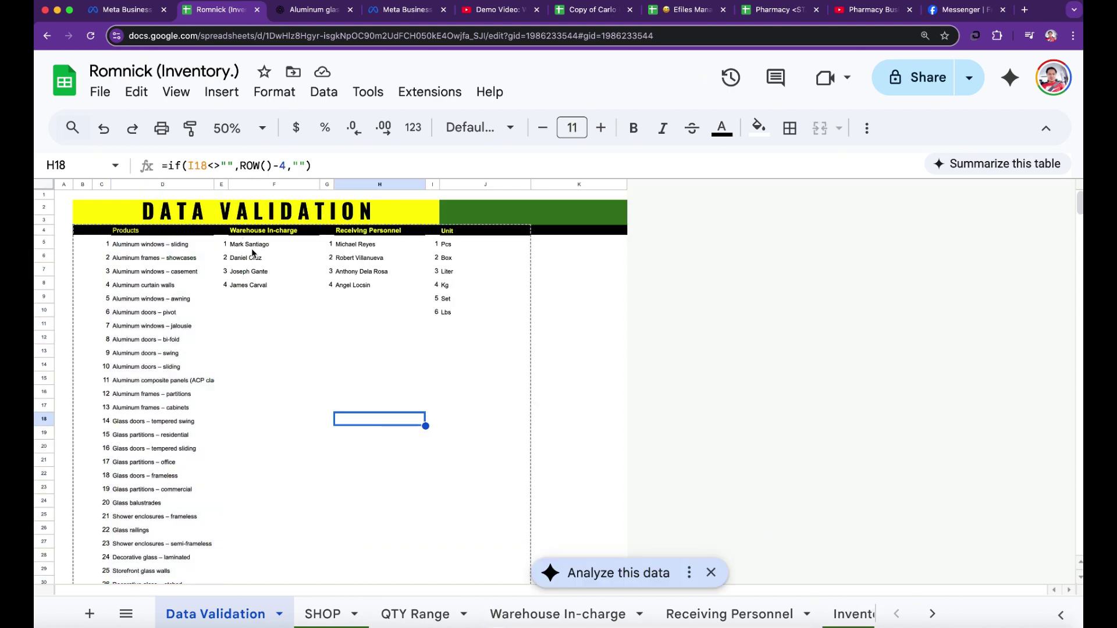
- Review the Warehouse In-charge names F5:F9, Receiving Personnel names and Unit list J5:J12, then return to SHOP
drag(252, 249, 260, 309)
drag(353, 244, 356, 298)
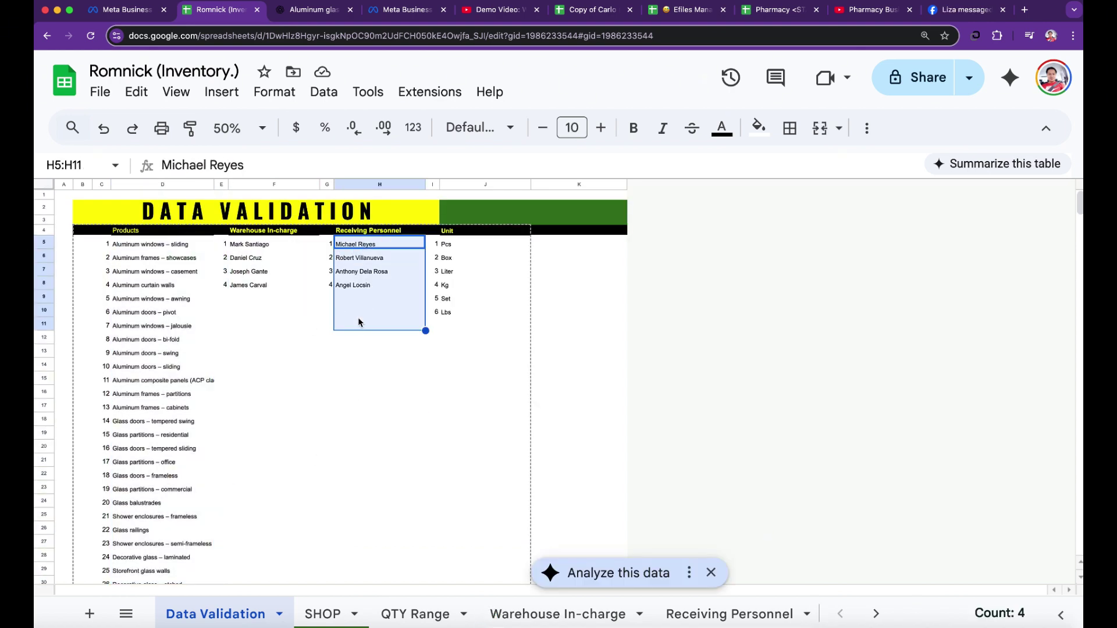
drag(449, 244, 452, 339)
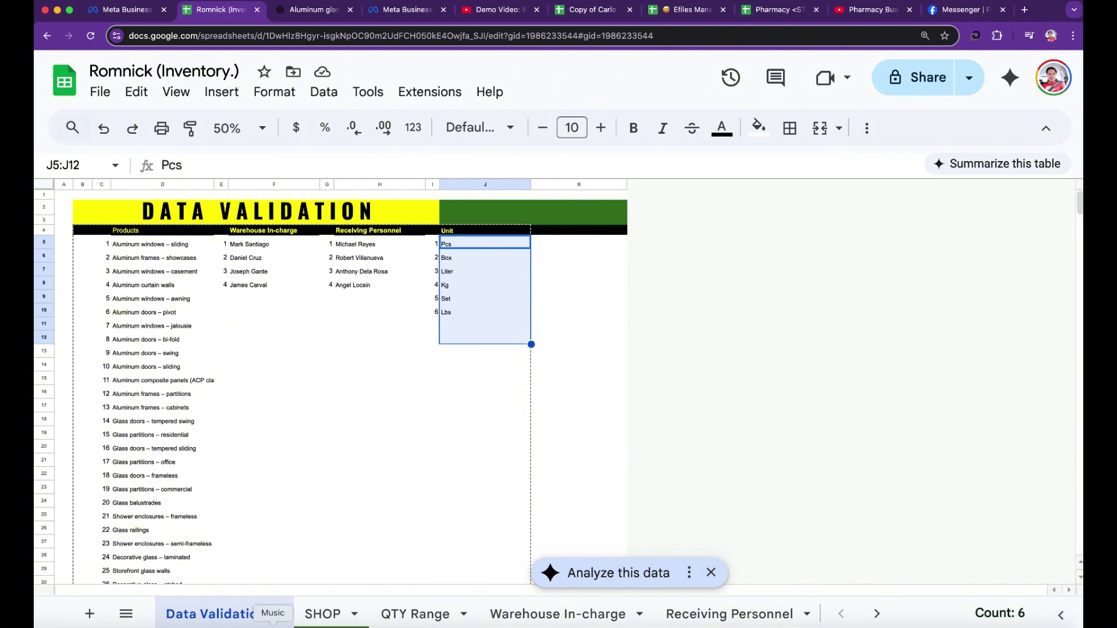
click(323, 614)
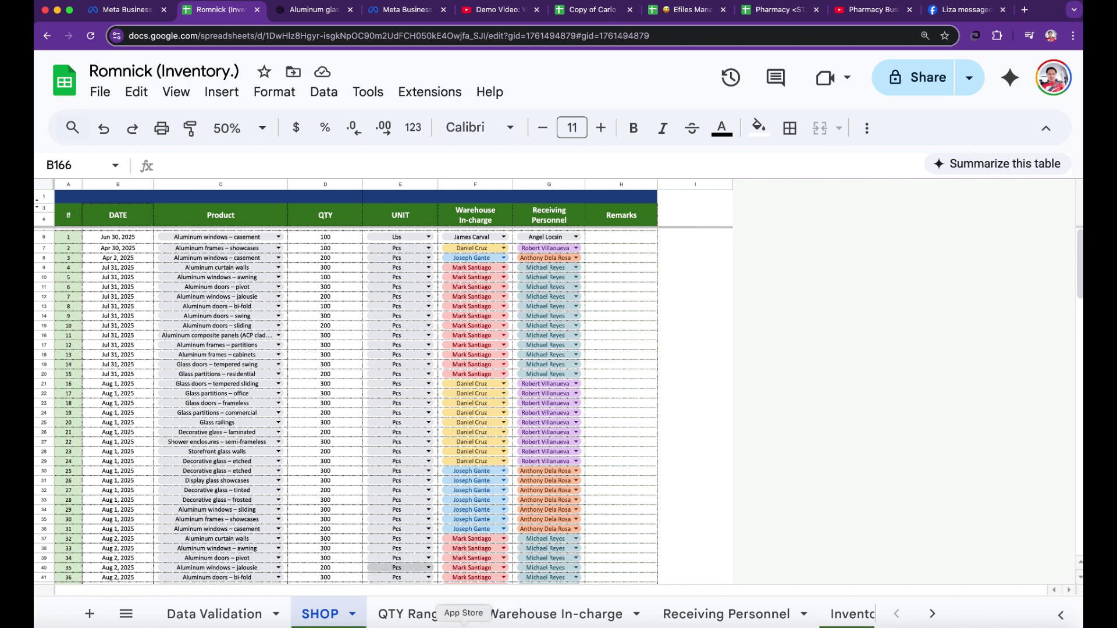
- Step through QTY Range, Warehouse In-charge and Receiving Personnel to reach the Inventory sheet's three Restock products
click(410, 614)
click(556, 614)
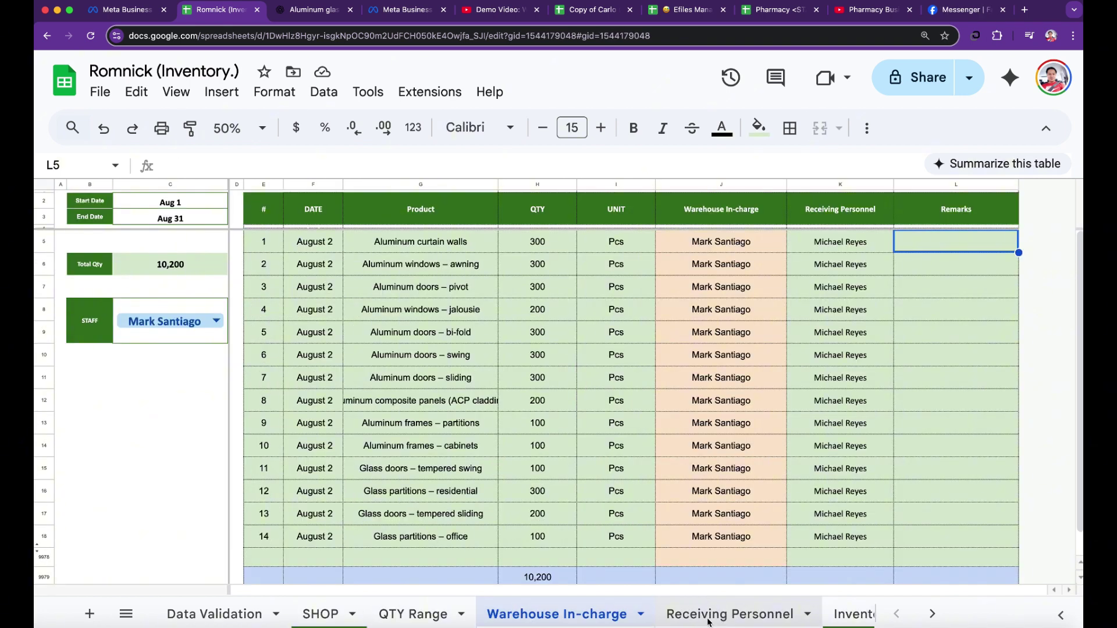
click(709, 618)
click(734, 616)
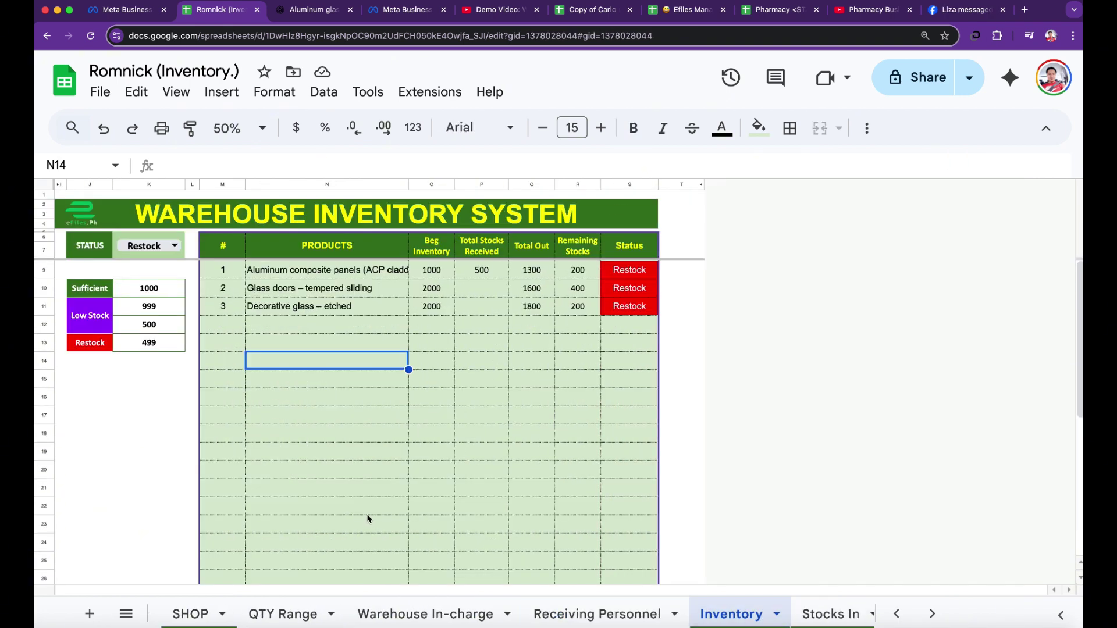
scroll(435, 617, left, 3)
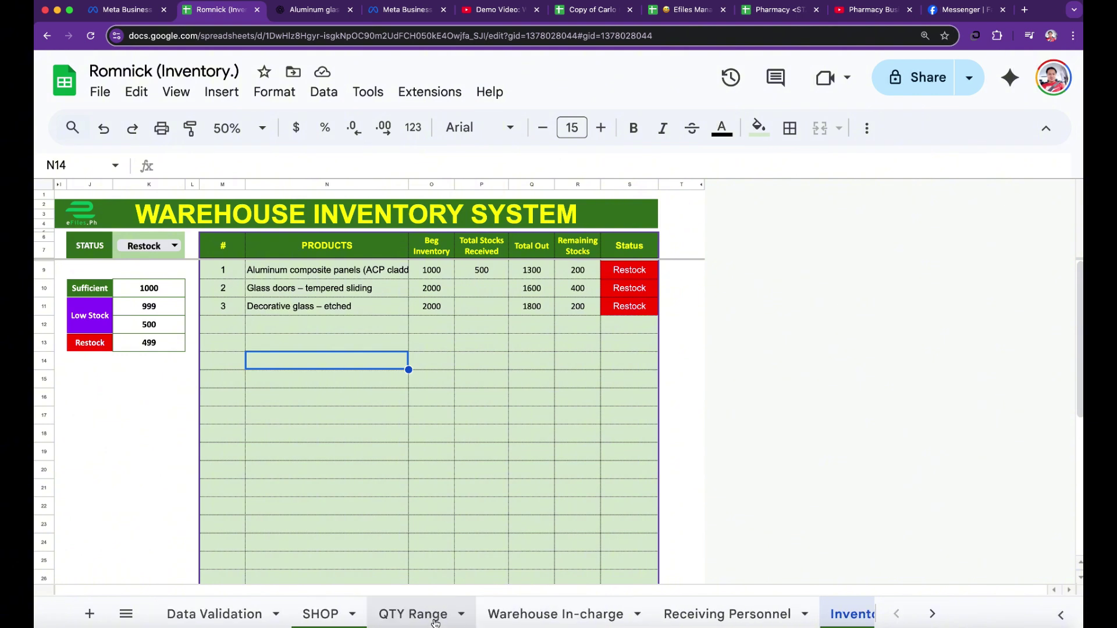